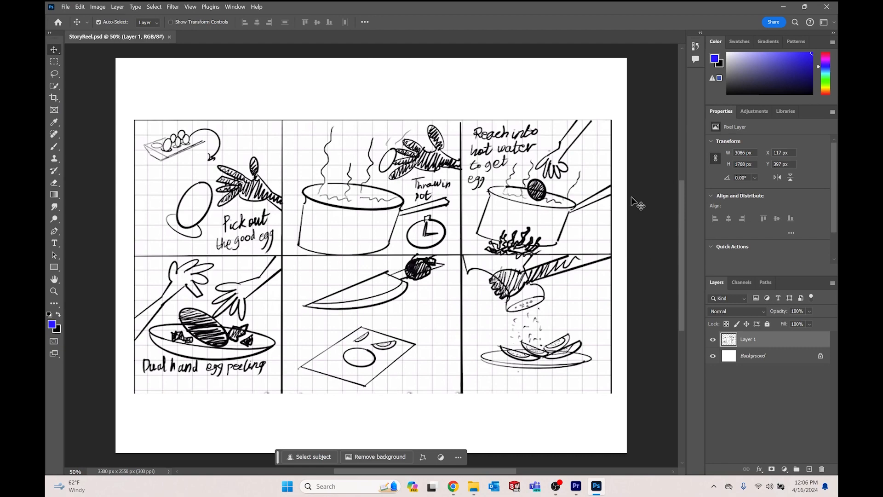
- Add a new empty layer and crop the canvas to the "Pick out the good egg" storyboard panel using a rectangular selection
left_click(811, 470)
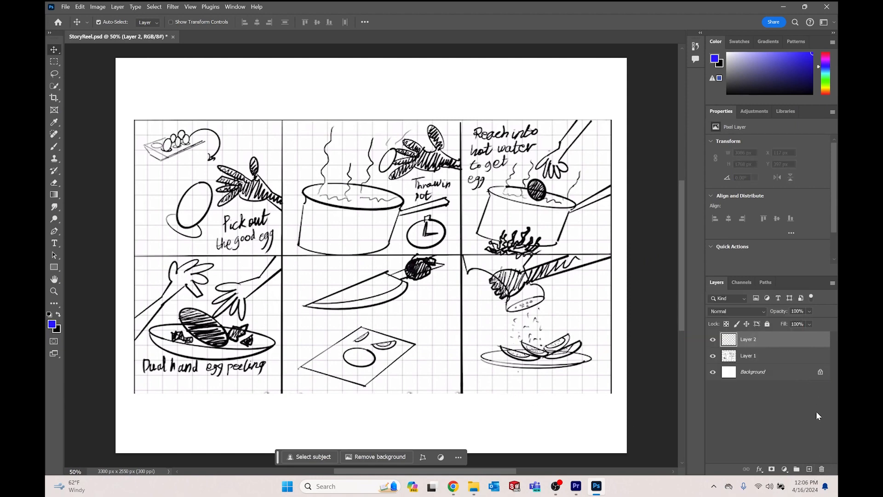
left_click(774, 416)
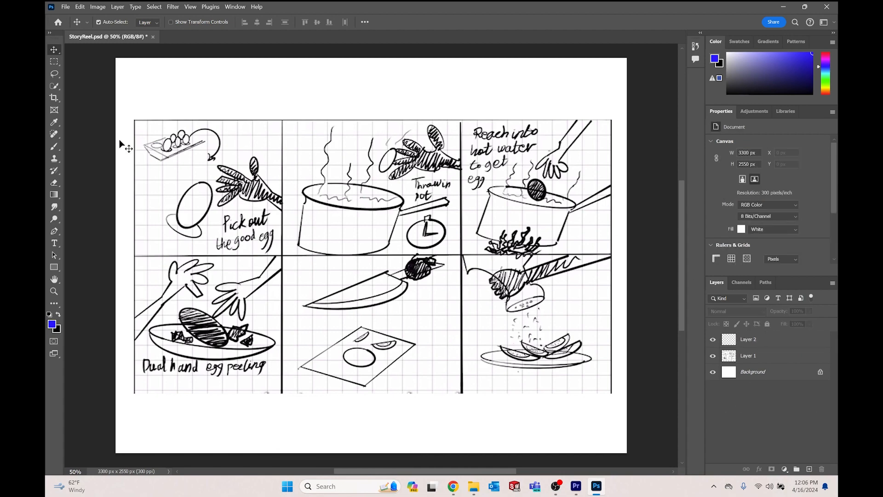
left_click(55, 63)
left_click_drag(133, 119, 282, 256)
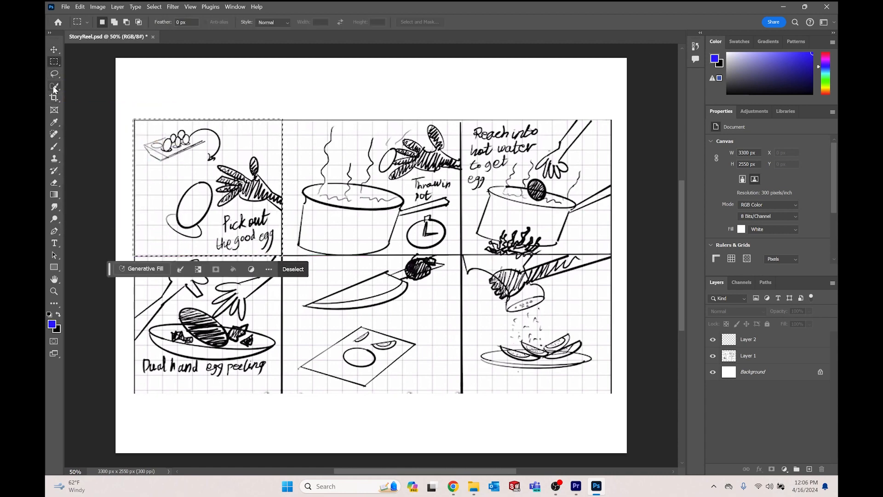
left_click(53, 98)
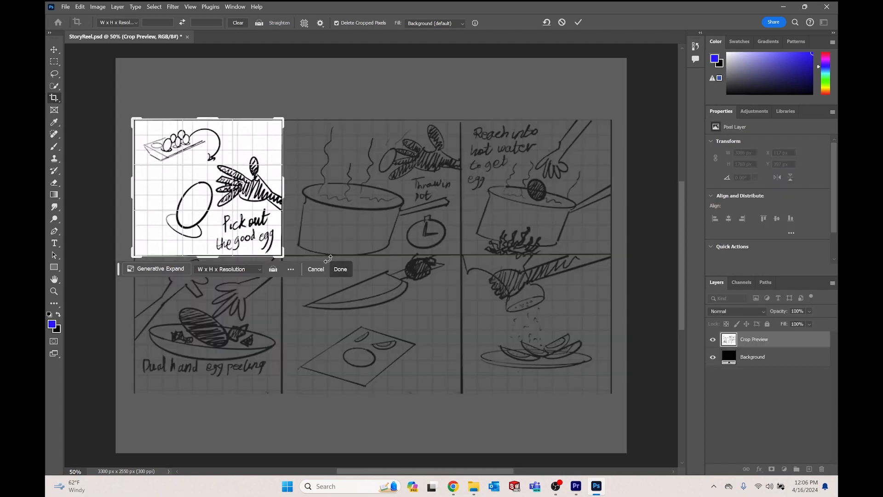
left_click(341, 270)
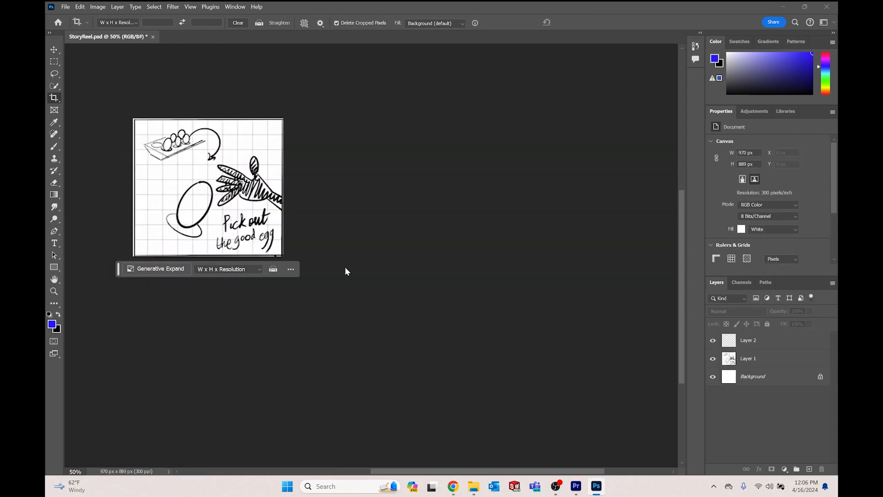
- Quick-export the cropped panel as a PNG named StoryReel1 into CourseBuilding > VisualStorytelling(video) > Tutorials-PremierePro
left_click(65, 6)
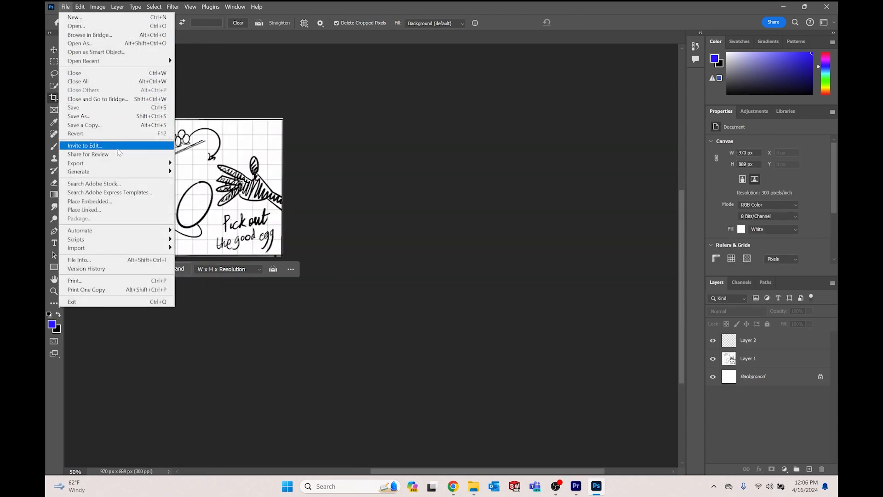
left_click(208, 164)
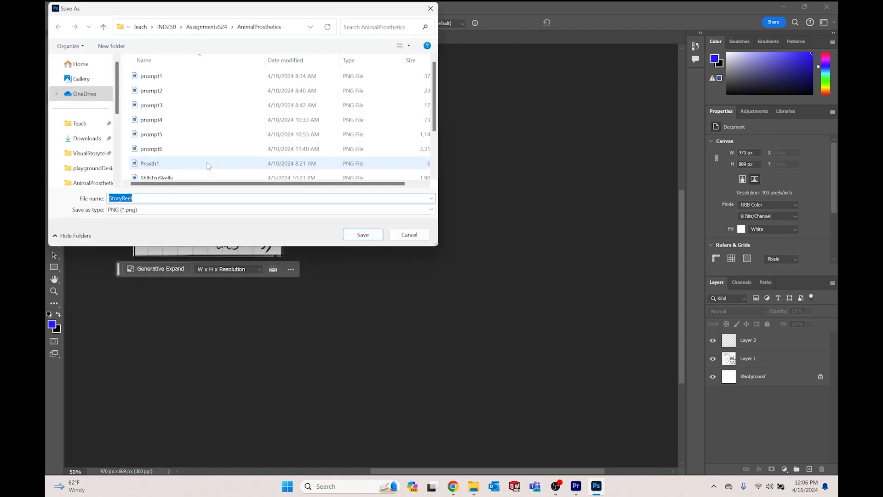
left_click(141, 26)
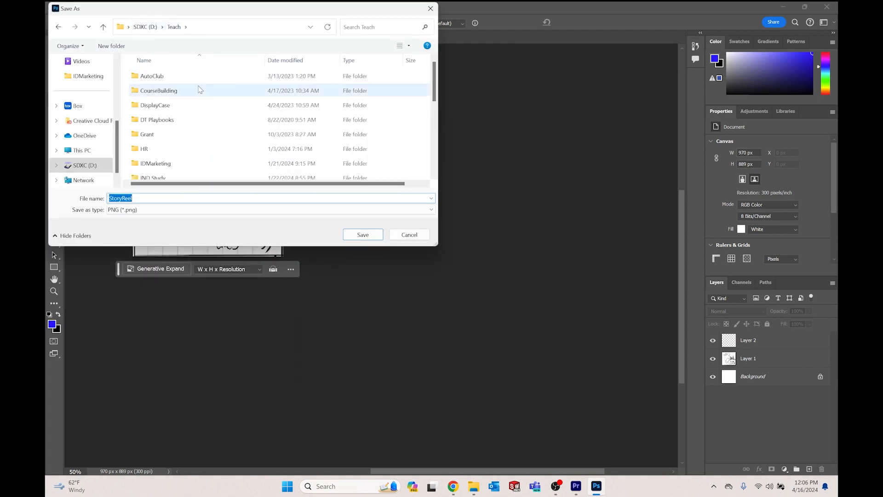
double_click(200, 91)
double_click(207, 134)
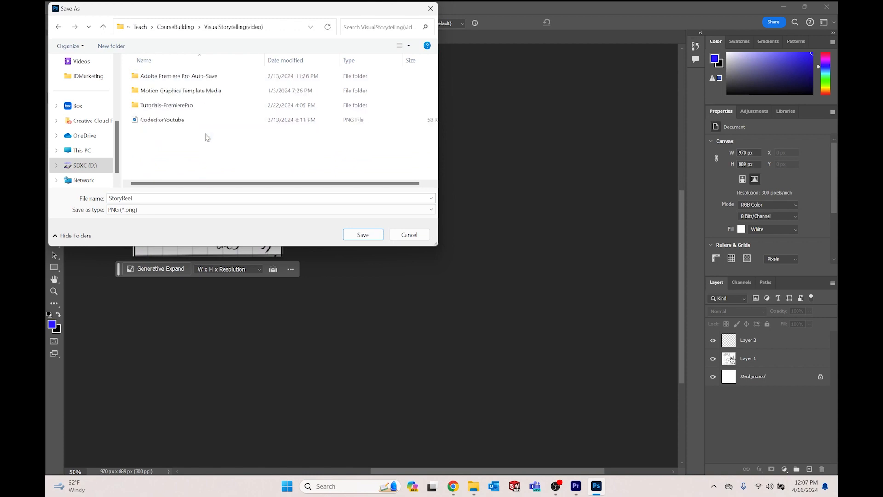
double_click(203, 105)
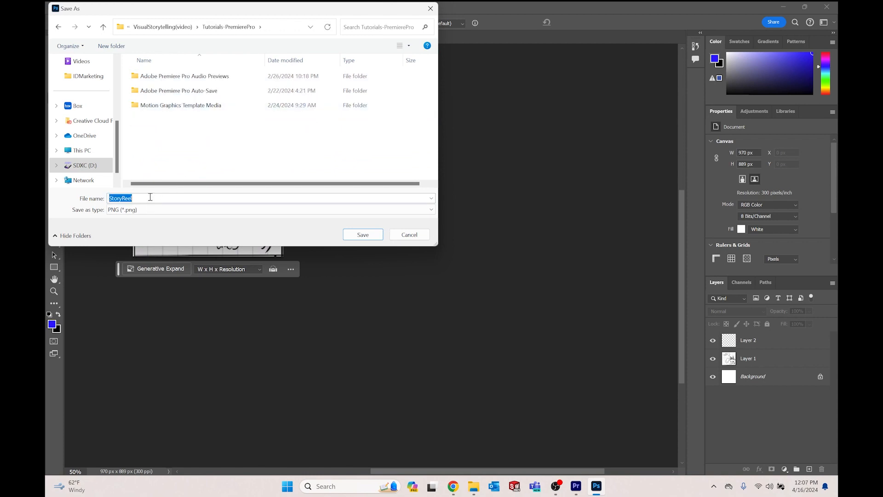
left_click(145, 199)
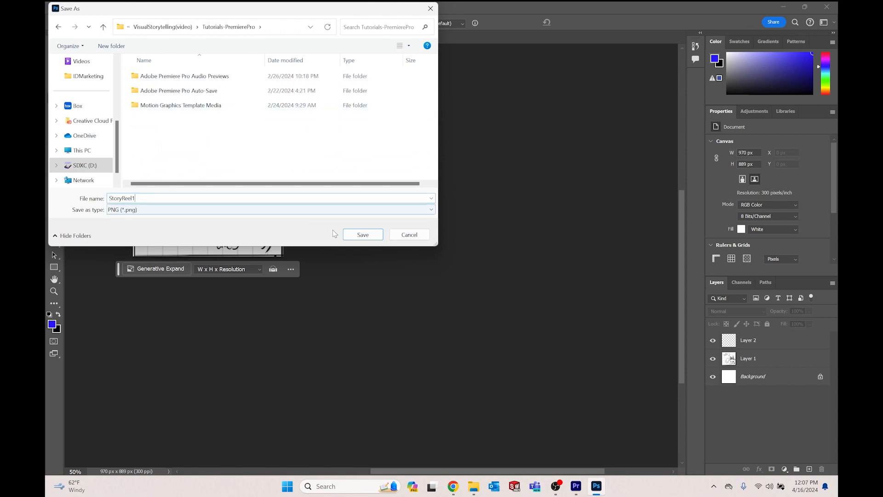
left_click(363, 235)
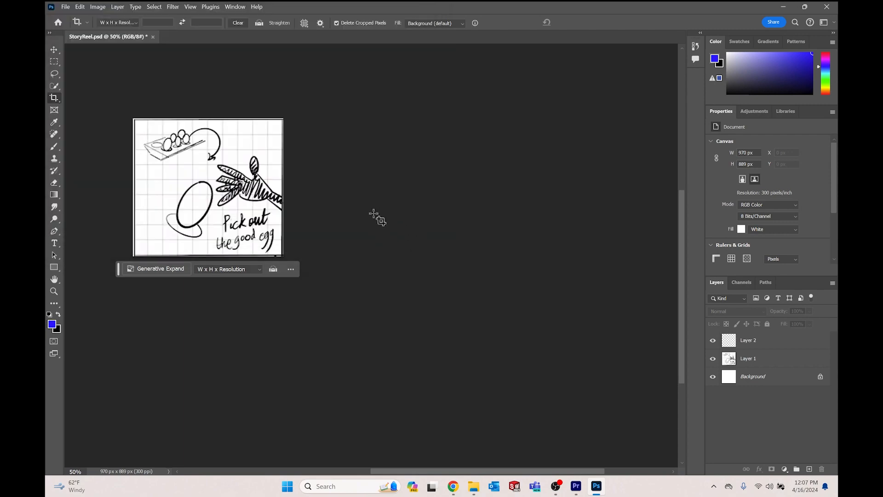
- Undo the crop and crop the canvas to the "Throw in pot" storyboard panel
key("ctrl+z")
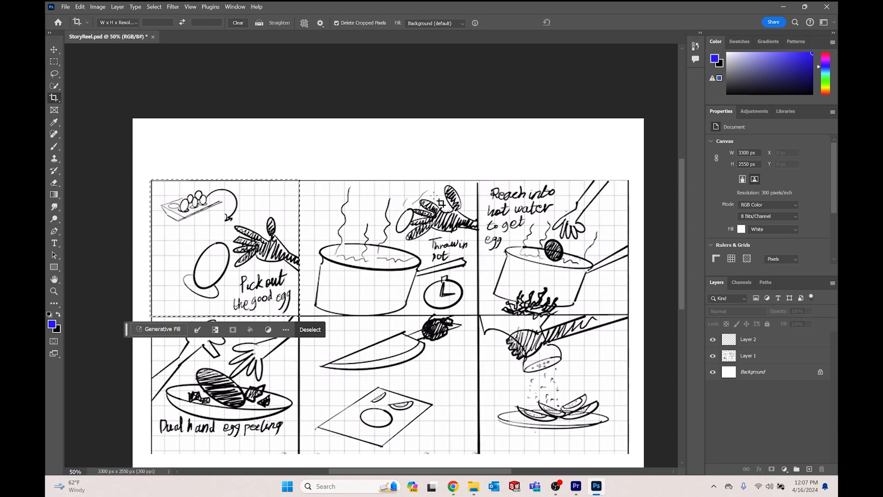
left_click_drag(479, 183, 299, 316)
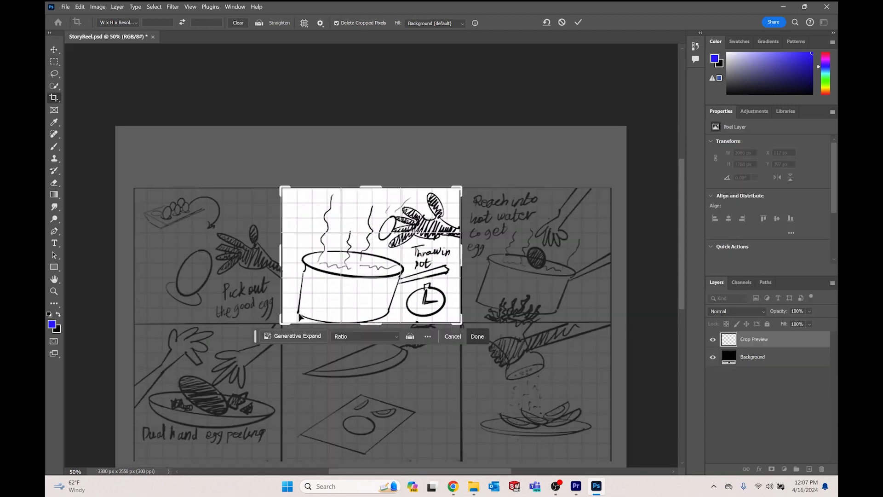
left_click(476, 336)
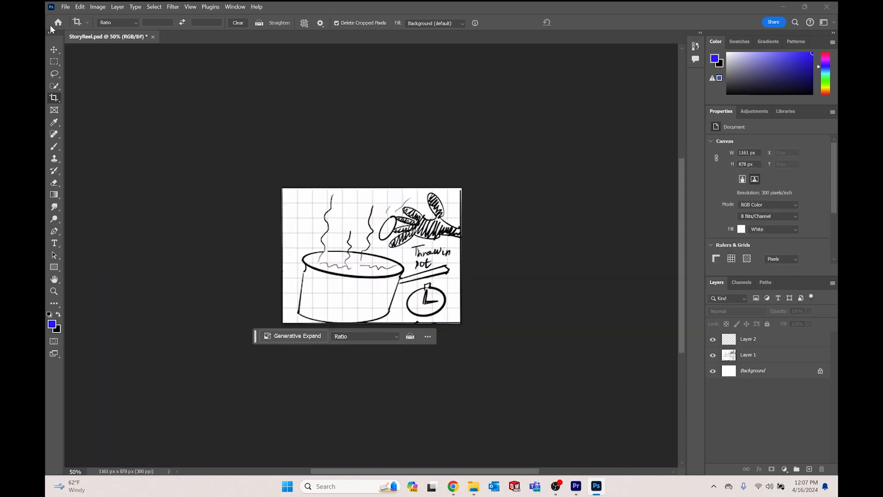
- Quick-export the "Throw in pot" panel as a PNG named StoryReel2 in the Tutorials-PremierePro folder
left_click(65, 7)
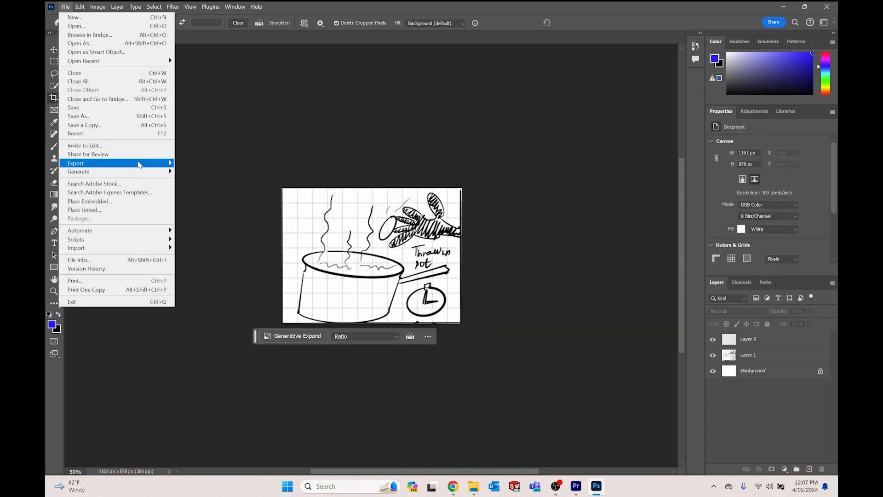
mouse_move(139, 164)
left_click(195, 164)
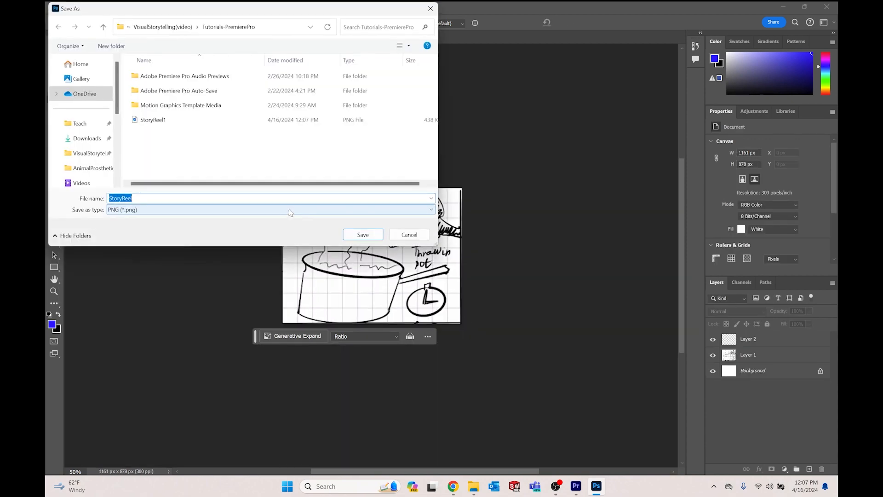
left_click(152, 199)
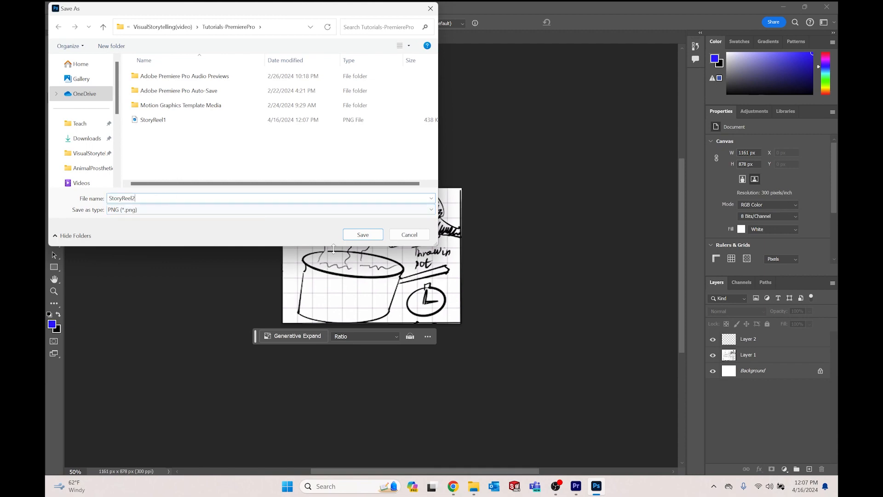
left_click(357, 237)
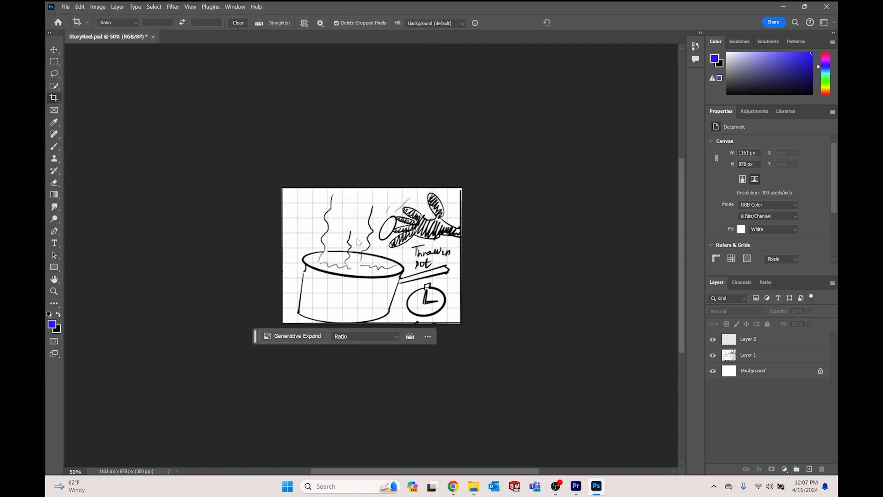
- Undo the previous crop and crop the canvas to the "Reach into hot water to get egg" panel
key("ctrl+z")
scroll(428, 241, "down", 1)
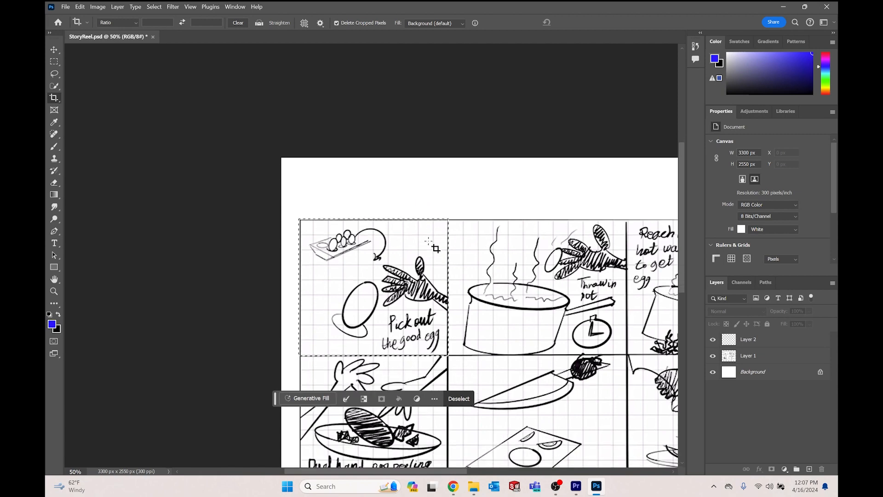
scroll(428, 241, "down", 3)
scroll(374, 429, "left", 2)
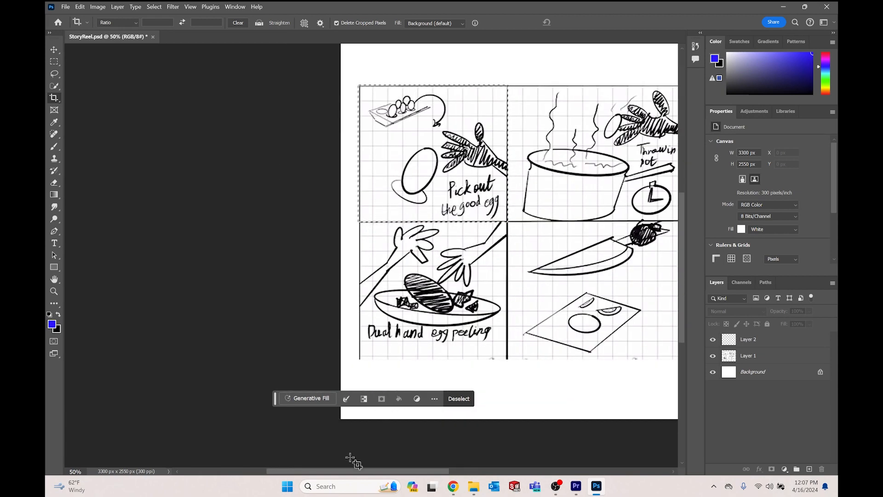
scroll(350, 460, "right", 5)
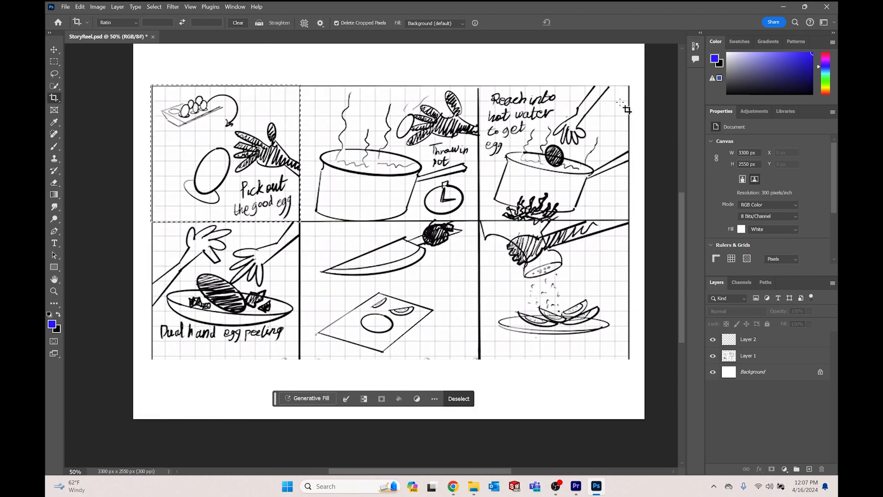
left_click_drag(630, 86, 480, 220)
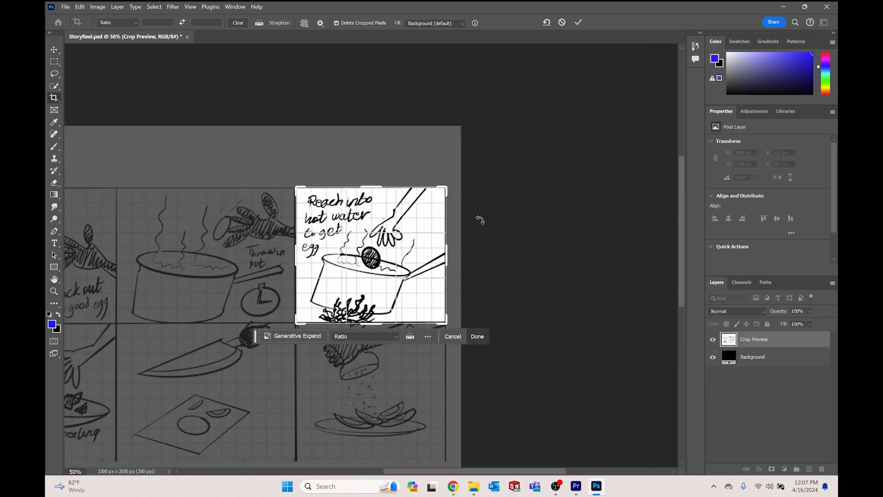
key("Return")
- Quick-export the "Reach into hot water to get egg" panel as a PNG named StoryReel3 in the Tutorials-PremierePro folder
left_click(64, 7)
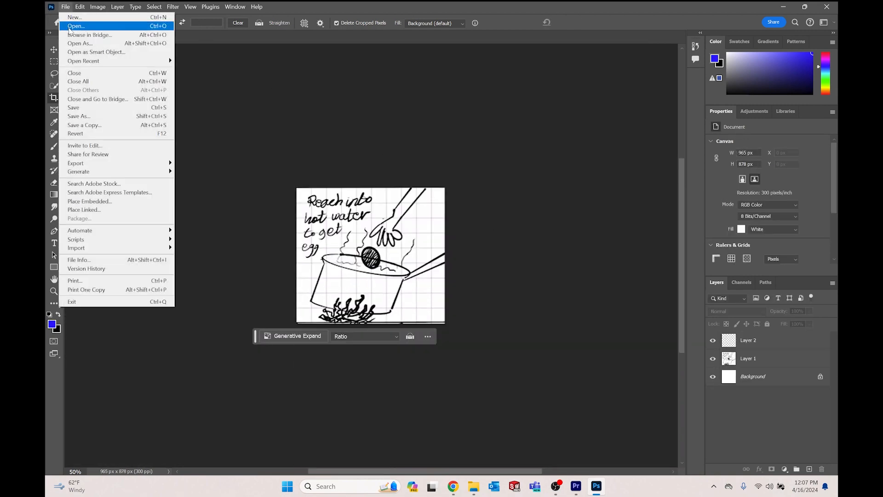
mouse_move(137, 164)
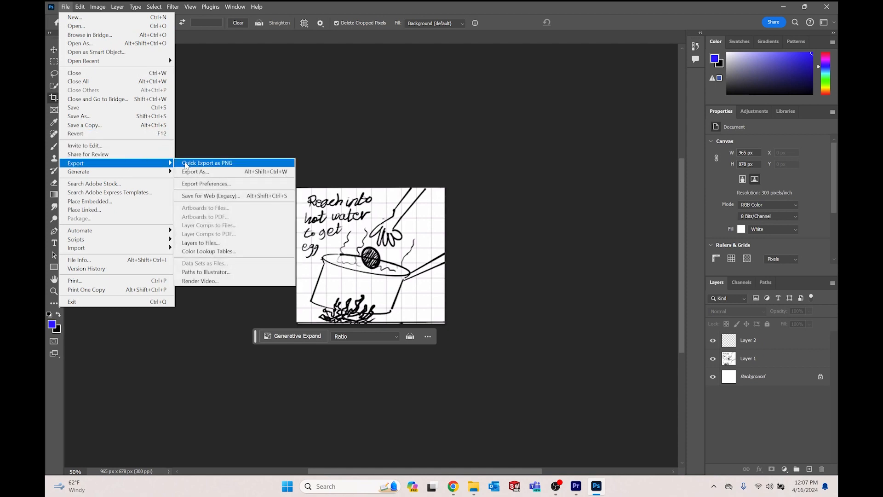
left_click(207, 163)
left_click(300, 197)
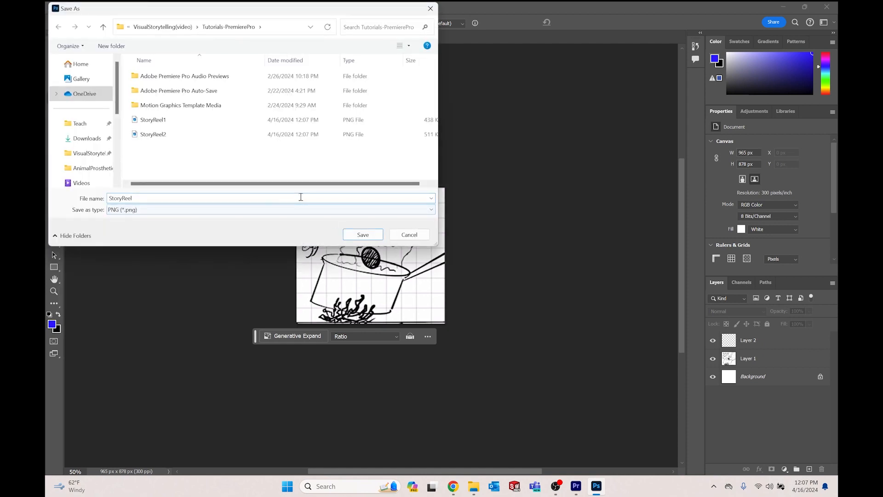
left_click(363, 235)
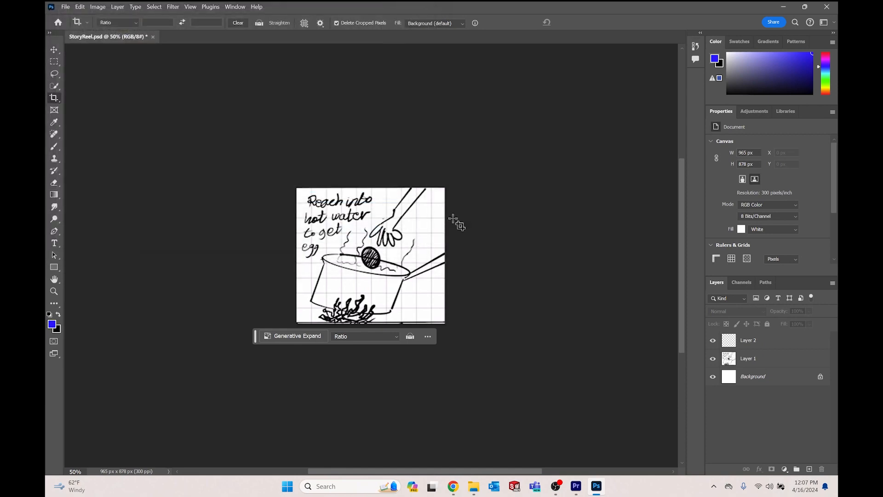
- Undo the last crop to restore the full six-panel storyboard
key("ctrl+z")
scroll(443, 204, "down", 4)
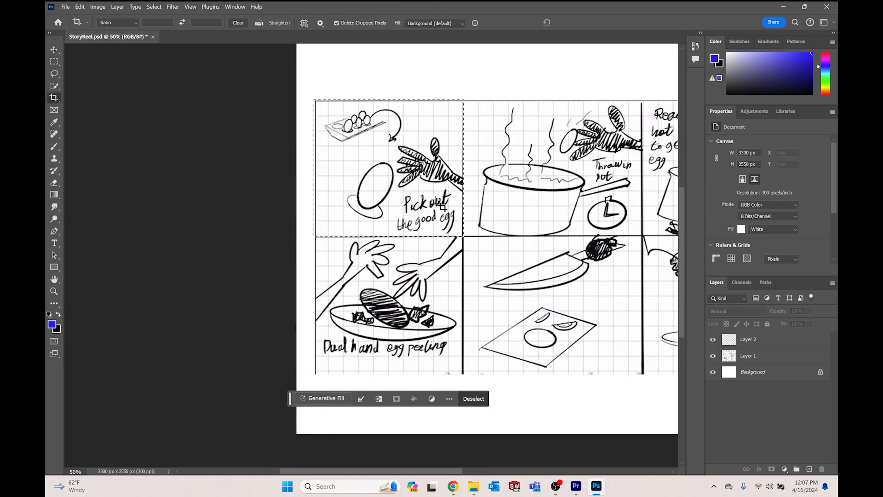
scroll(443, 207, "right", 3)
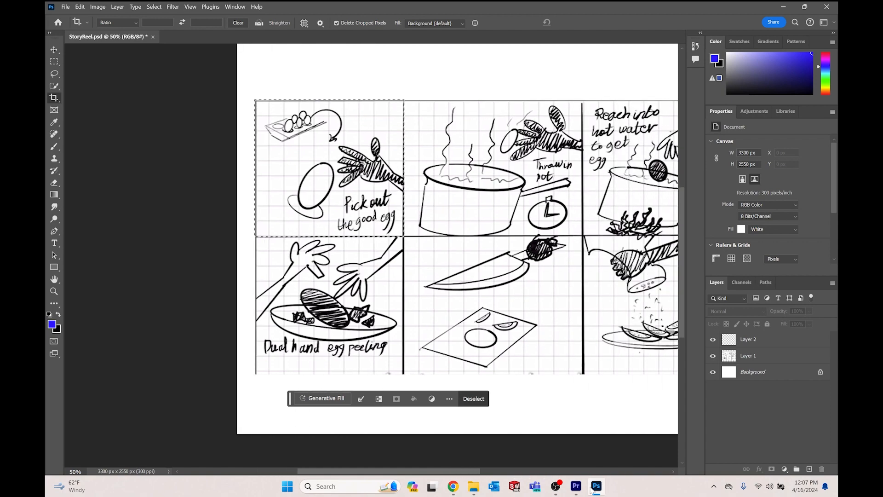
- Switch to Premiere Pro and create a new project named StoryReelTest1 in the VisualStorytelling(video) folder
left_click(575, 489)
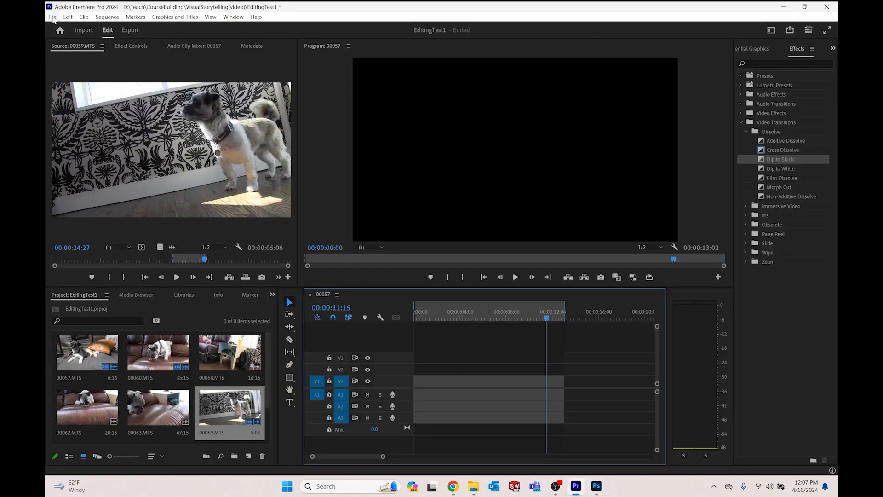
left_click(52, 17)
mouse_move(59, 26)
left_click(191, 26)
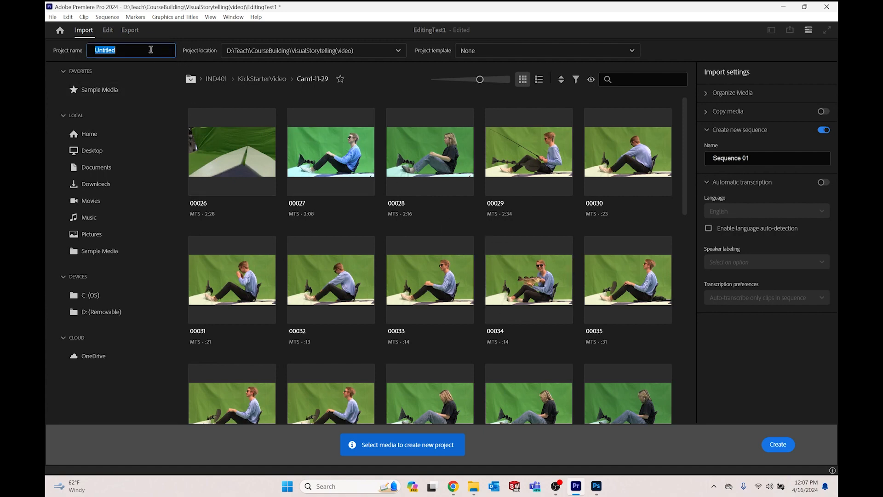
type("StoryReelTest1")
left_click(787, 448)
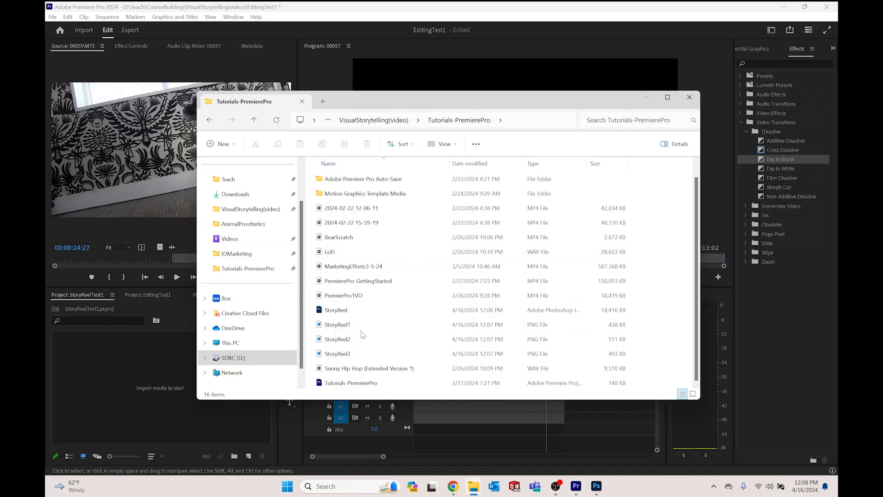
- Import the StoryReel1, StoryReel2 and StoryReel3 PNG files from the Tutorials-PremierePro folder into the StoryReelTest1 project
left_click(341, 324)
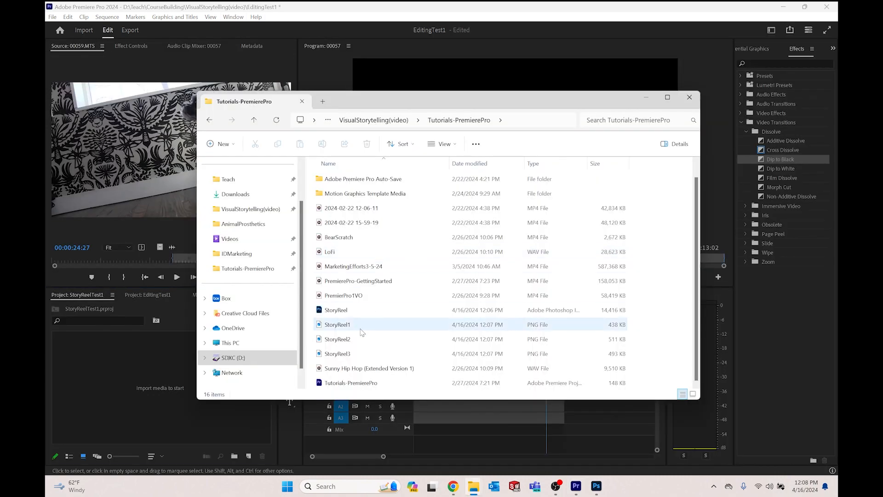
left_click(363, 354, "shift")
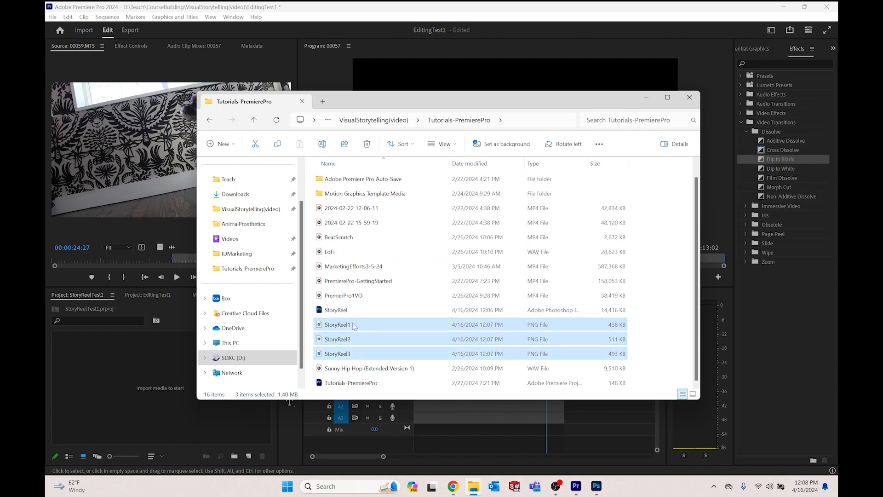
left_click_drag(353, 325, 143, 379)
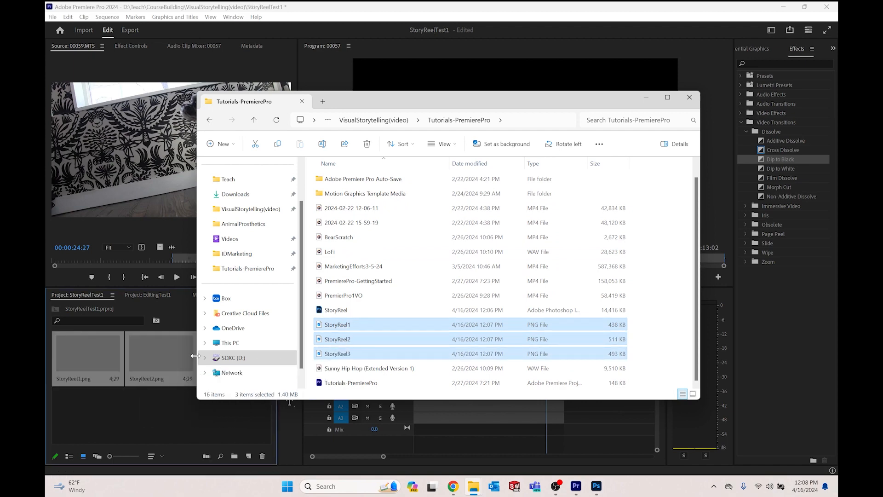
- Place the StoryReel1, StoryReel2 and StoryReel3 stills one after another on track V1 at the start of sequence 00057
left_click(647, 98)
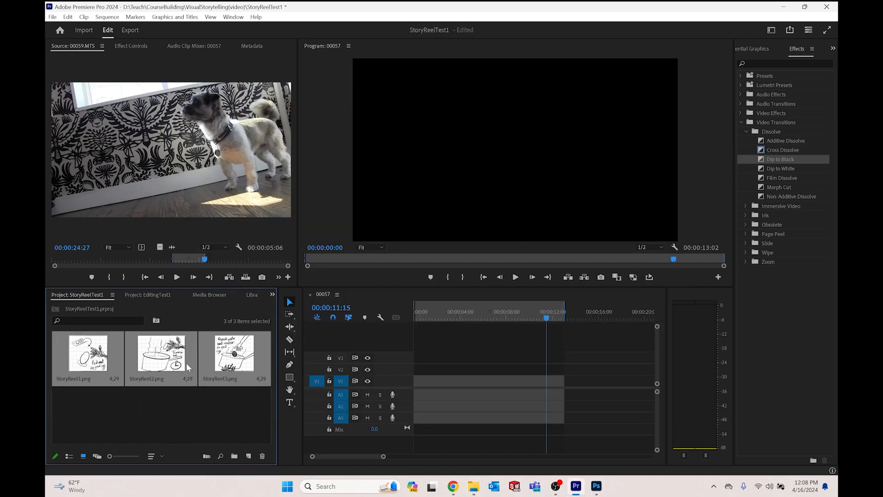
left_click(69, 456)
left_click(86, 455)
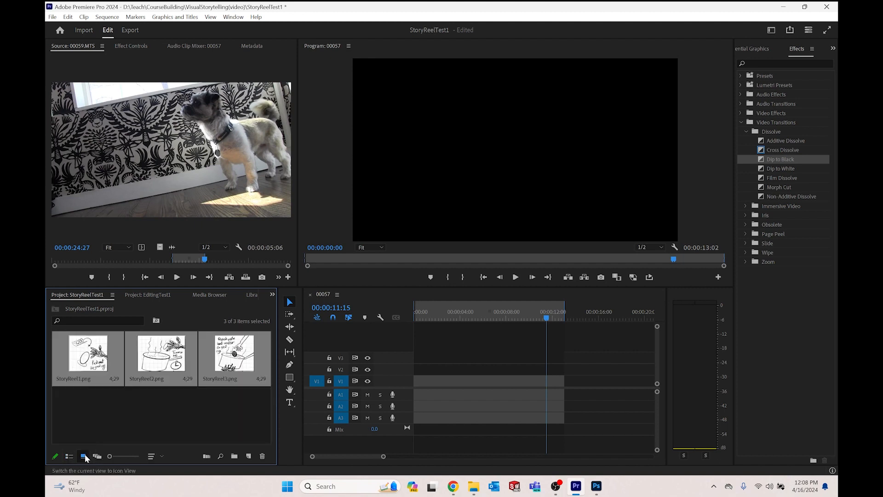
left_click(431, 346)
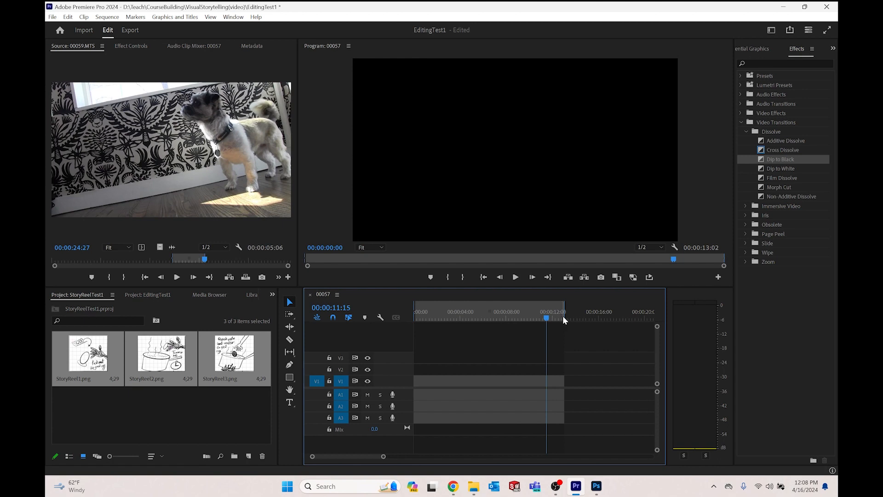
left_click_drag(131, 353, 136, 354)
left_click(205, 430)
mouse_move(232, 416)
left_mouse_down()
mouse_move(107, 355)
mouse_move(433, 390)
mouse_move(426, 380)
left_mouse_up()
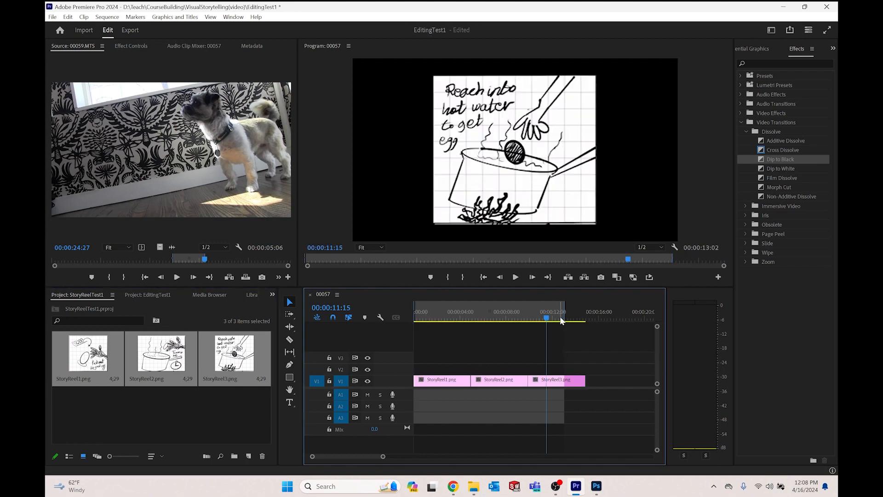
- Set the sequence's out point at 00:00:49:25, beyond the end of the three stills
left_click_drag(546, 317, 586, 345)
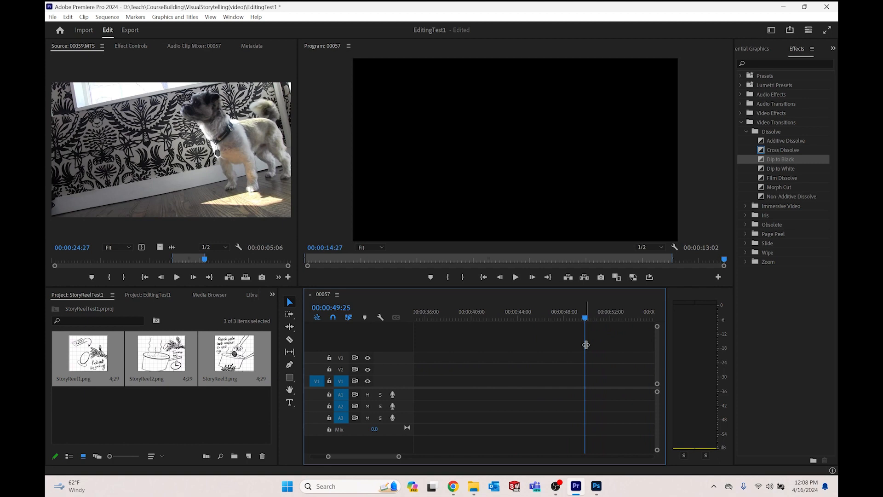
key("o")
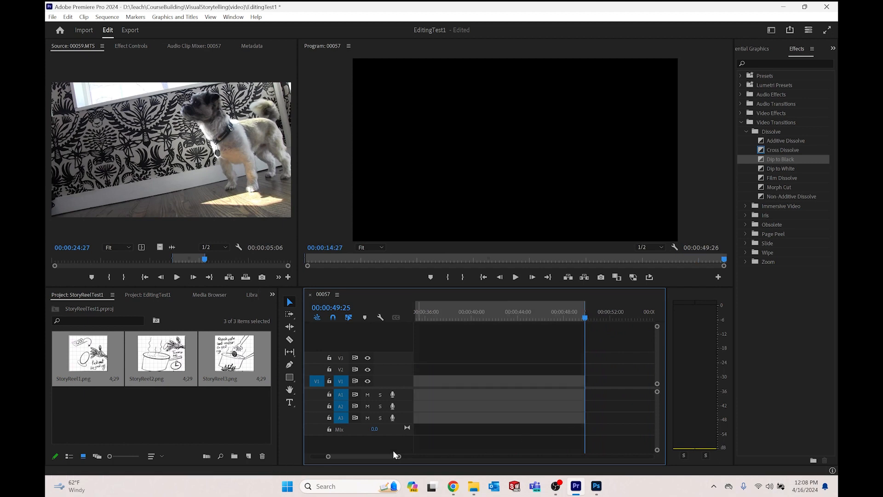
left_click_drag(377, 458, 360, 456)
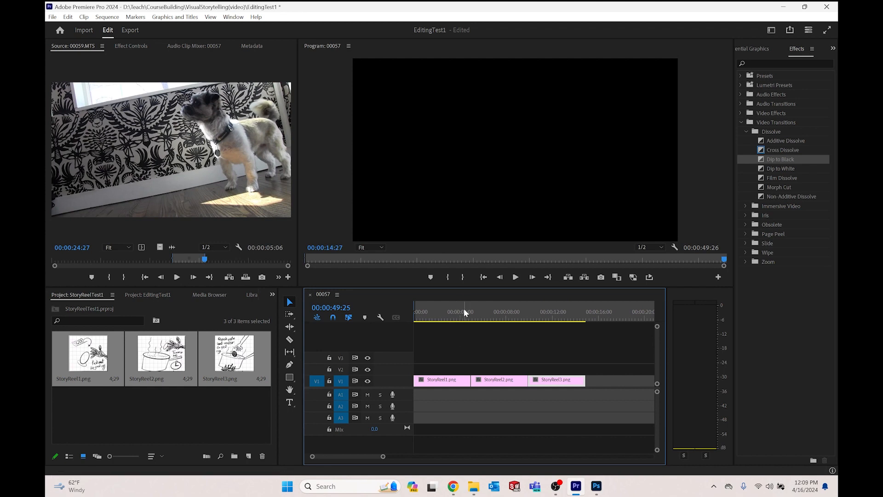
- Play the sequence from 00:00:02:11 into the StoryReel2 clip to preview the still-to-still cut
left_click_drag(463, 315, 440, 312)
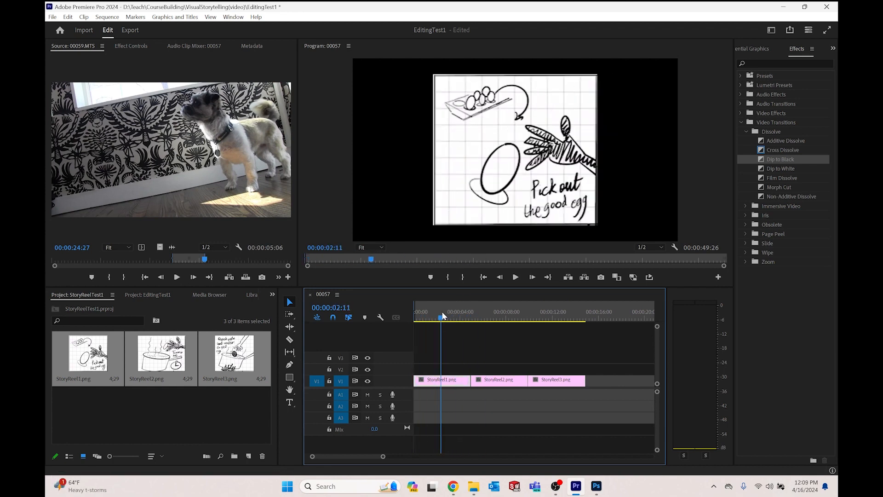
left_click(516, 277)
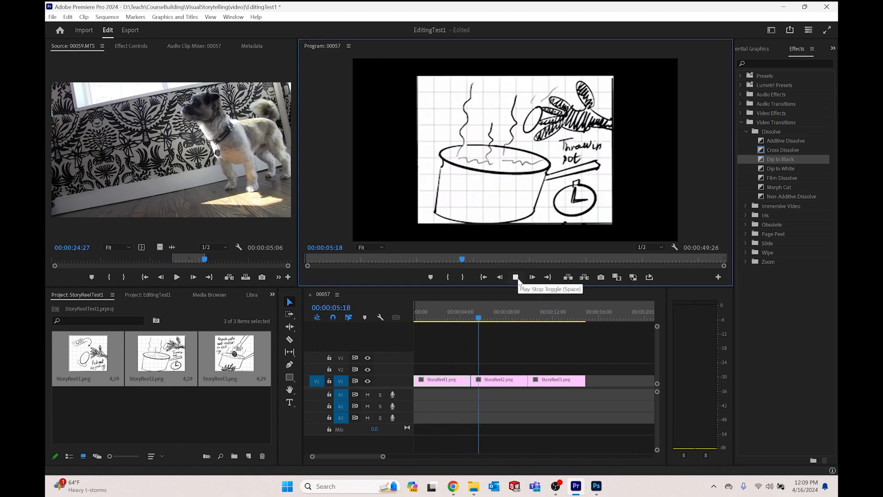
left_click(516, 276)
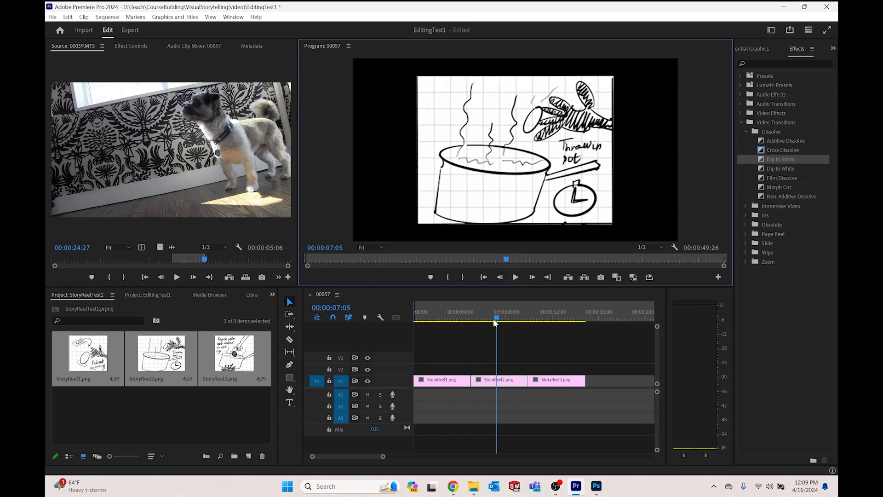
- Scale the StoryReel1.png clip to 118 so the panel fills the frame height
left_click(444, 317)
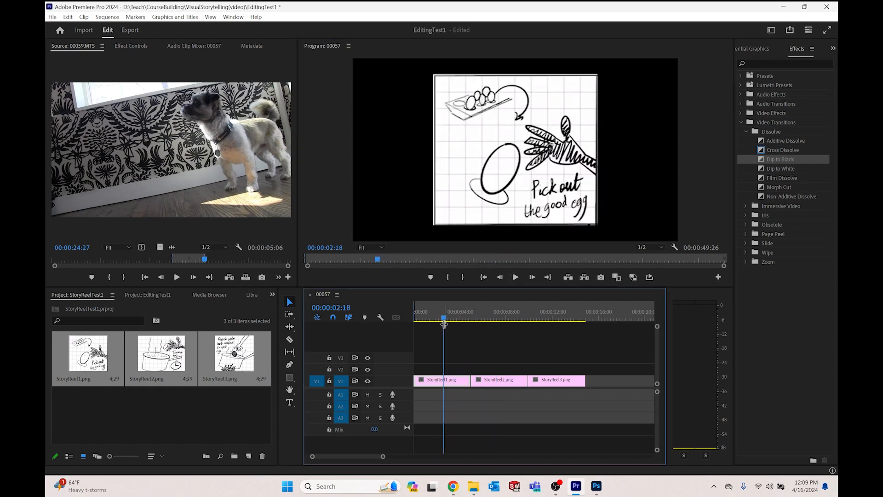
double_click(456, 381)
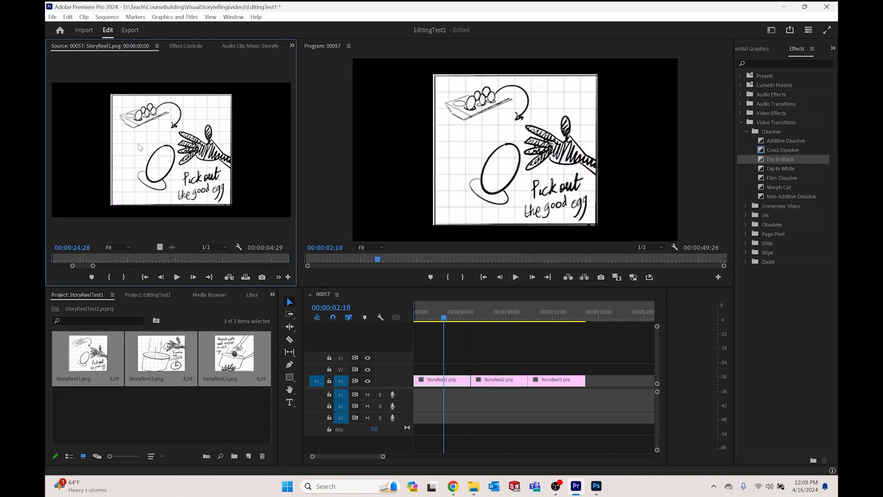
left_click(189, 46)
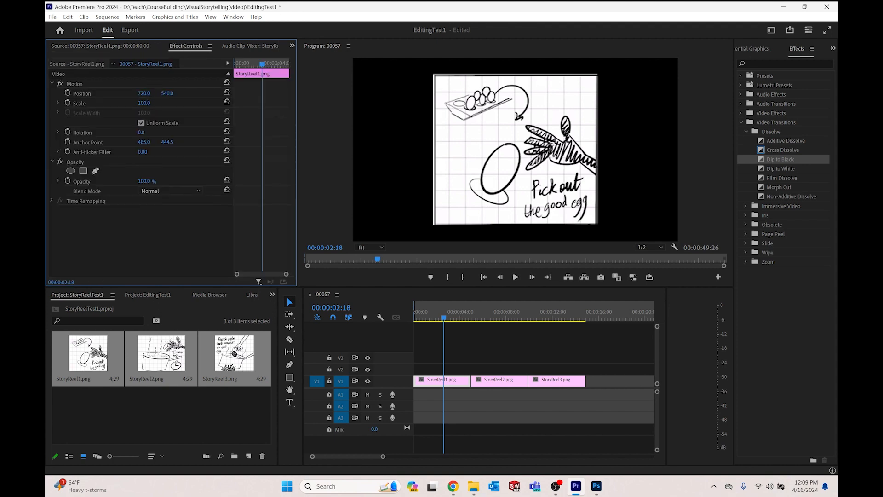
left_click_drag(144, 103, 151, 103)
left_click(483, 337)
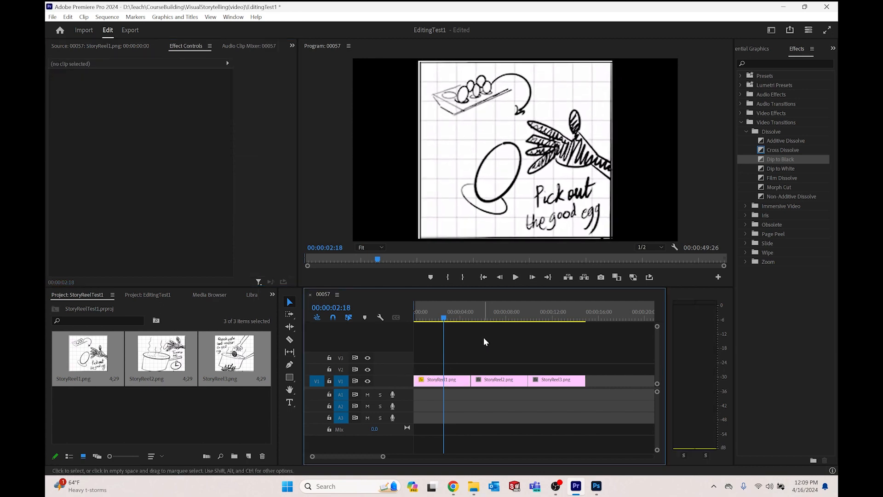
- Enlarge the StoryReel2.png clip to a scale of about 121.2 so the panel fills the frame height
left_click_drag(482, 318, 497, 321)
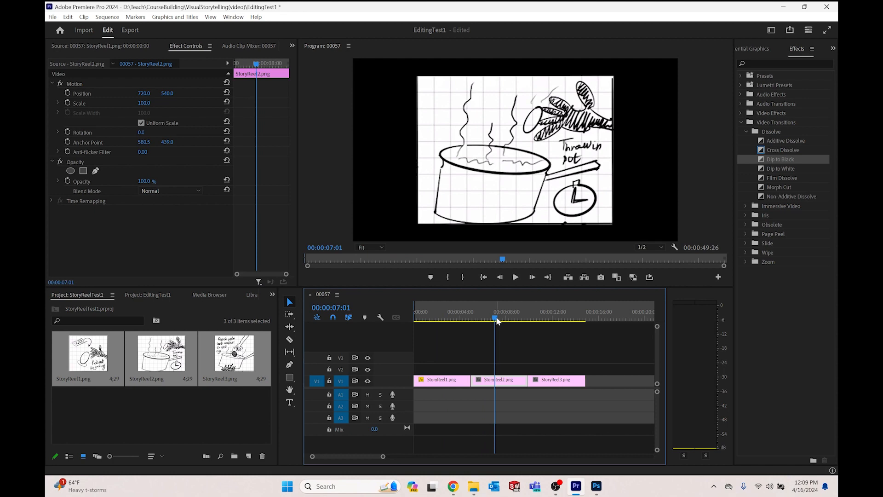
left_click(478, 187)
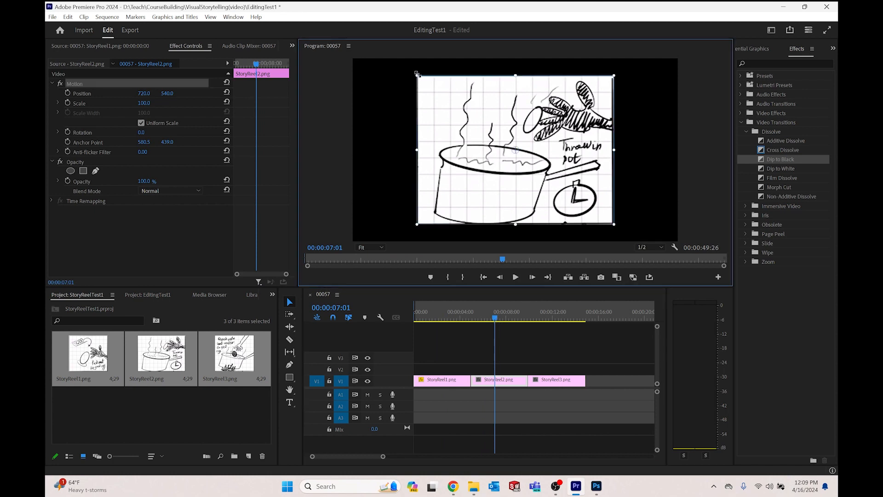
left_click_drag(418, 74, 399, 58)
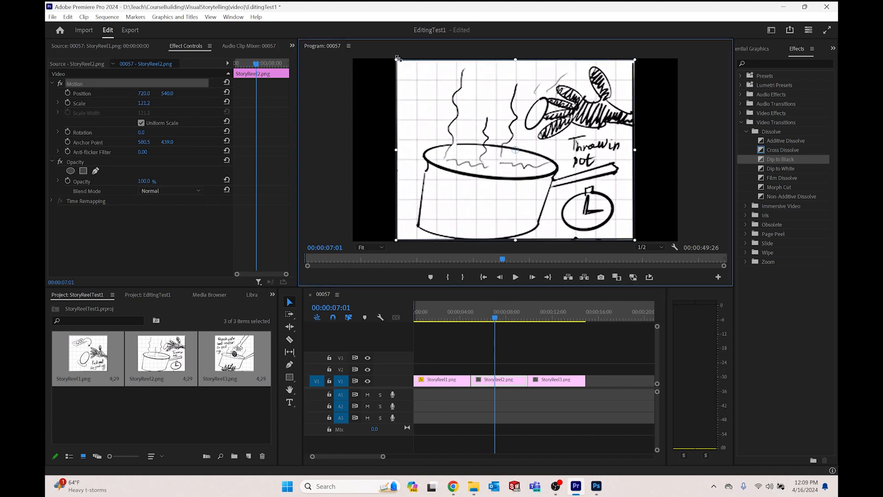
left_click(540, 346)
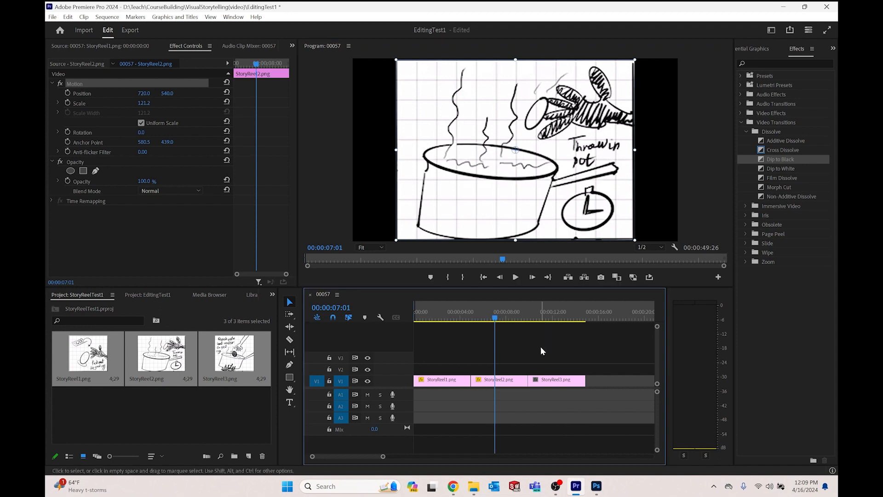
- Scale the StoryReel3.png clip to 129 and return the playhead to the StoryReel2 clip
left_click(557, 317)
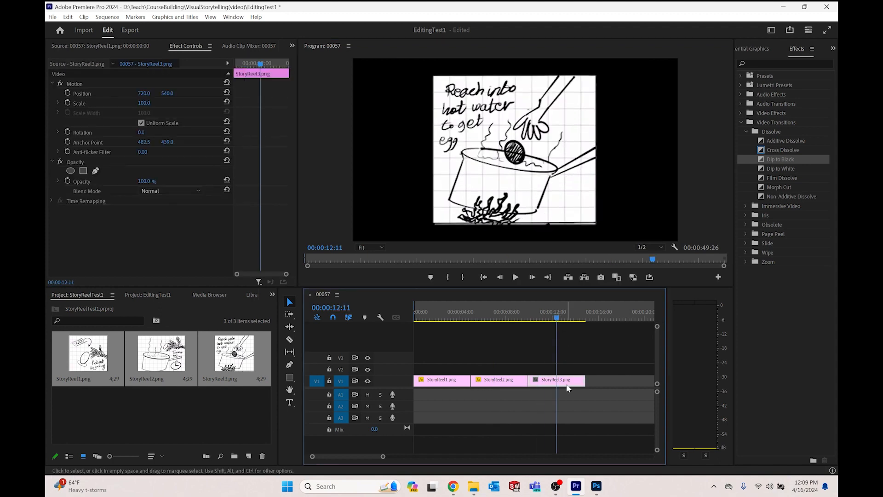
left_click_drag(144, 103, 157, 103)
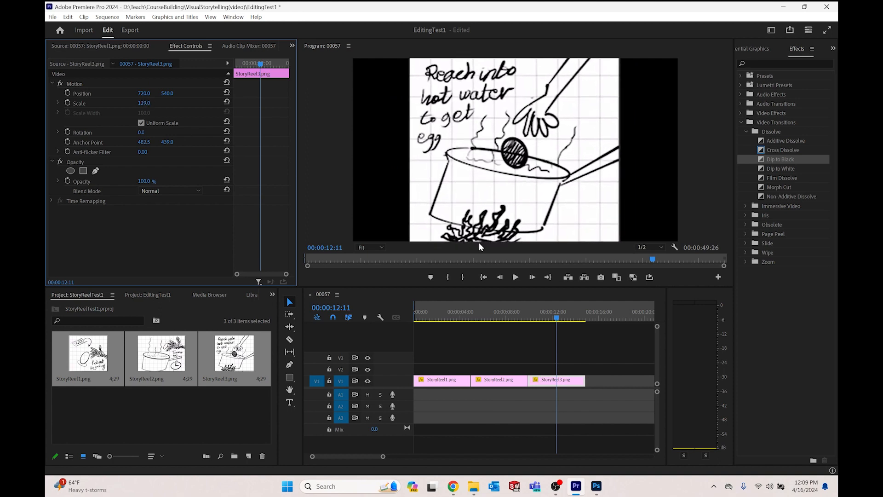
left_click_drag(563, 316, 495, 322)
- Try extending the end of the StoryReel3.png clip on V1 slightly, and undo the trim
left_click_drag(588, 353, 445, 386)
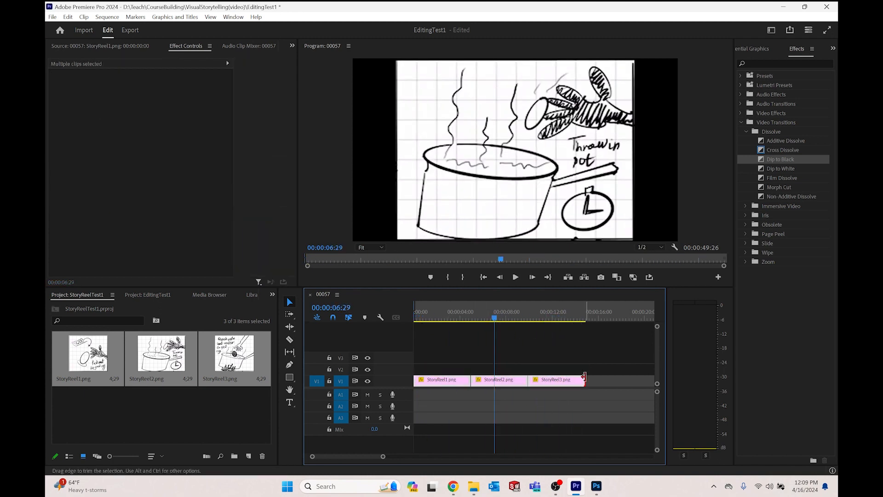
left_click_drag(584, 377, 593, 378)
left_click(589, 349)
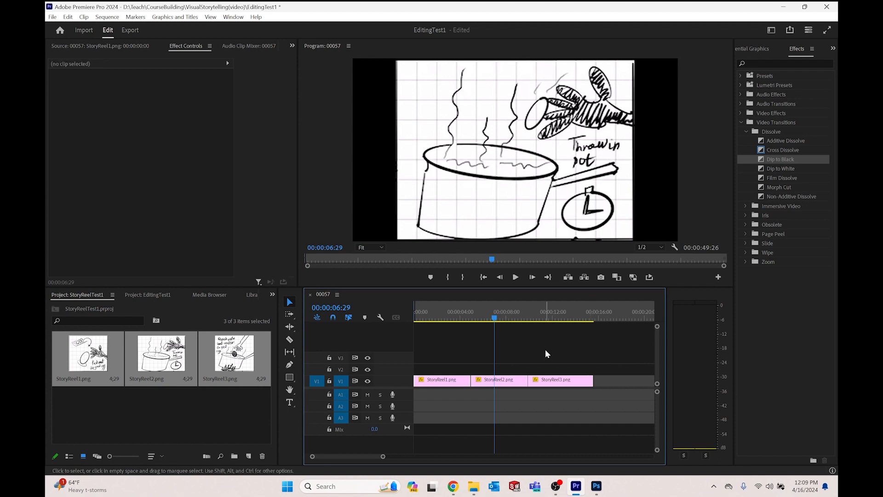
key("ctrl+z")
- Scrub back and forth between the StoryReel1 and StoryReel2 clips to examine the timing of the cut
left_click(459, 317)
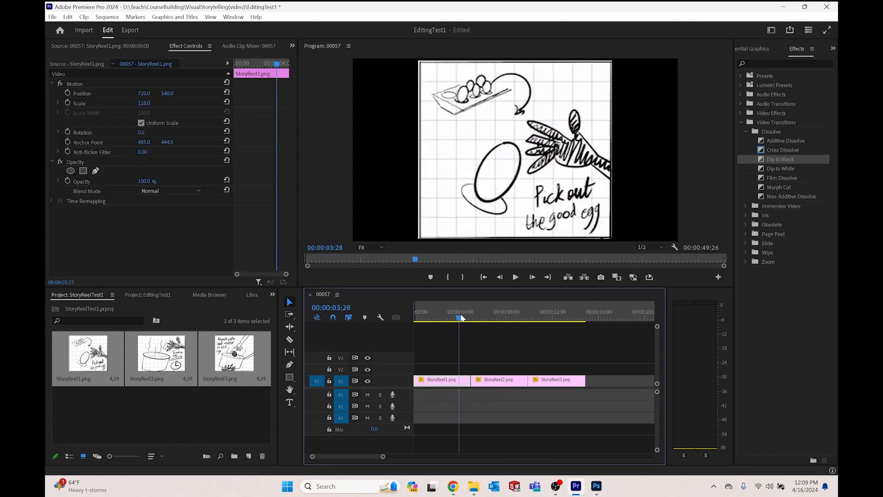
left_click_drag(462, 317, 479, 311)
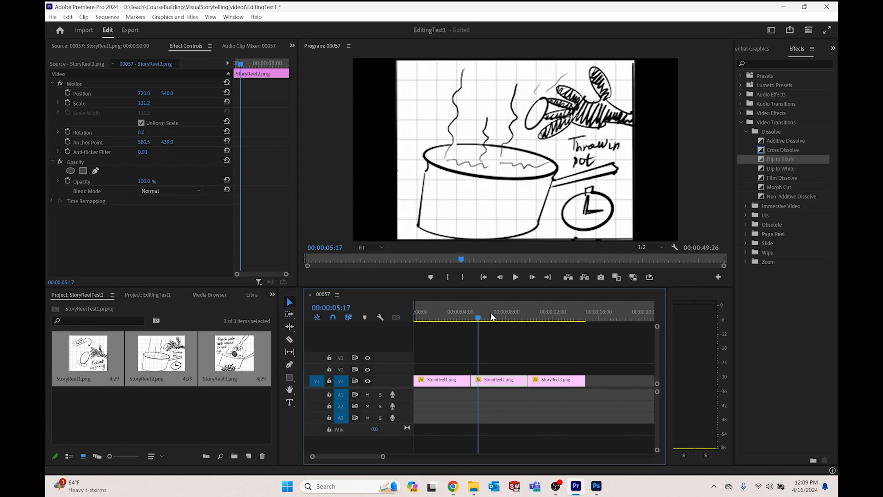
left_click_drag(491, 316, 485, 316)
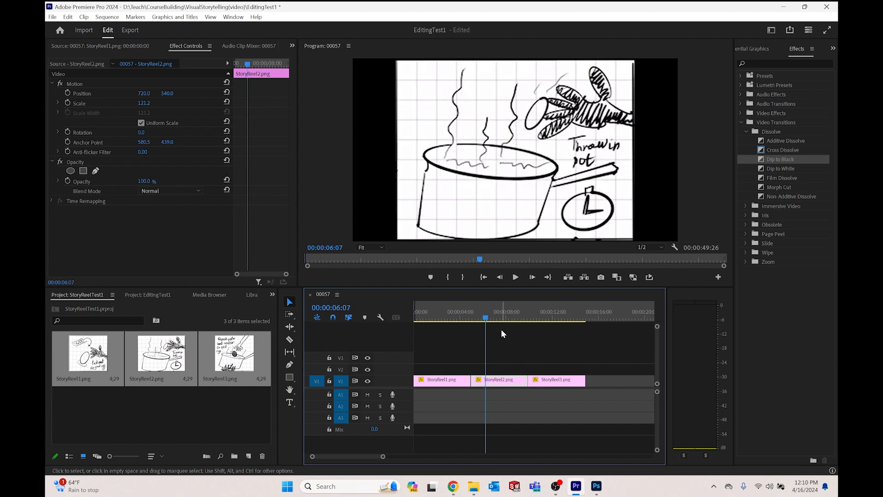
left_click(498, 314)
left_click(520, 352)
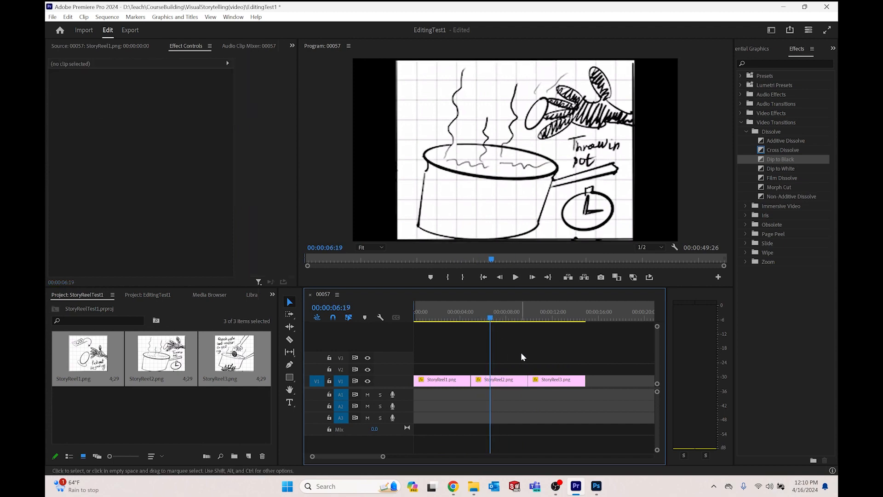
left_click(463, 313)
left_click(459, 313)
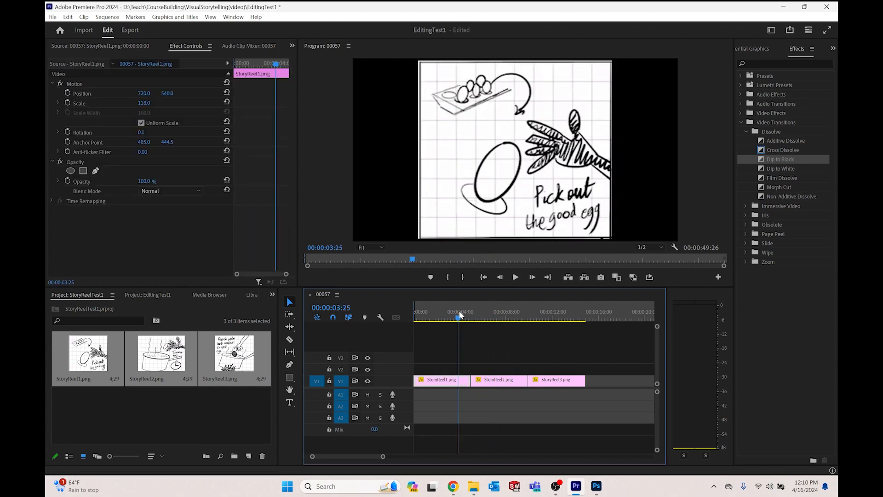
- Add a sequence marker at 00:00:05:25, near the start of the StoryReel2 clip
left_click(481, 314)
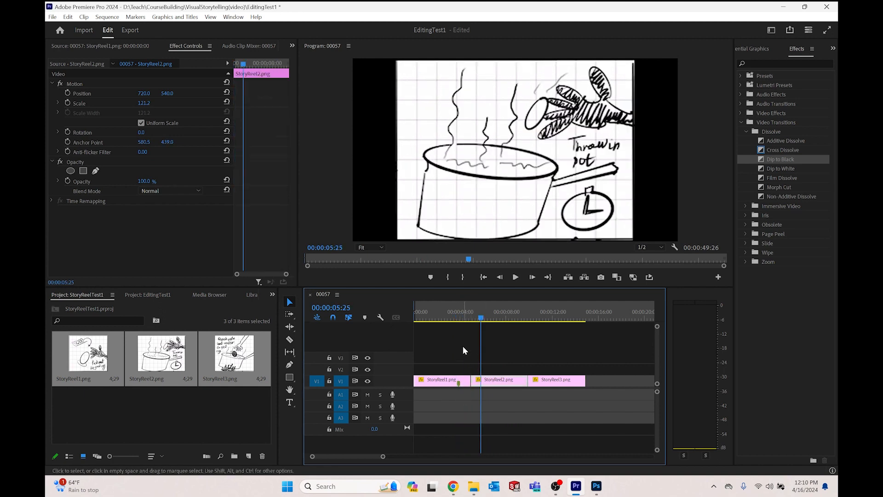
left_click(423, 195)
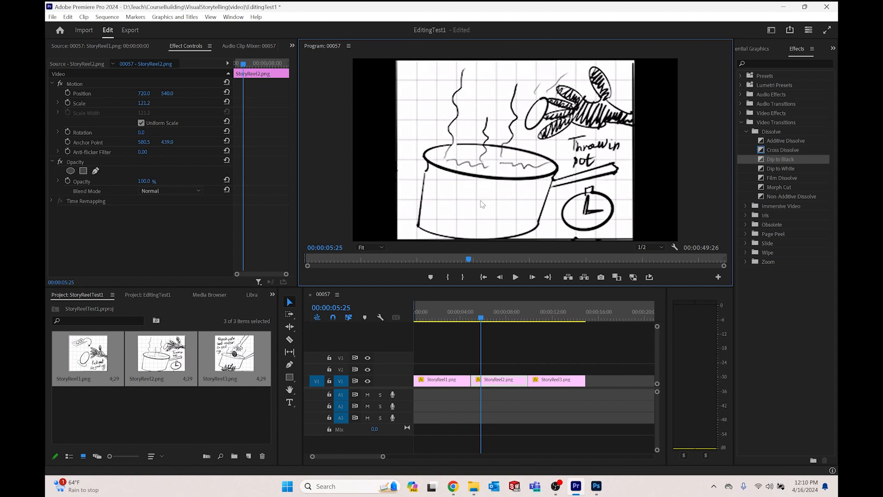
key("m")
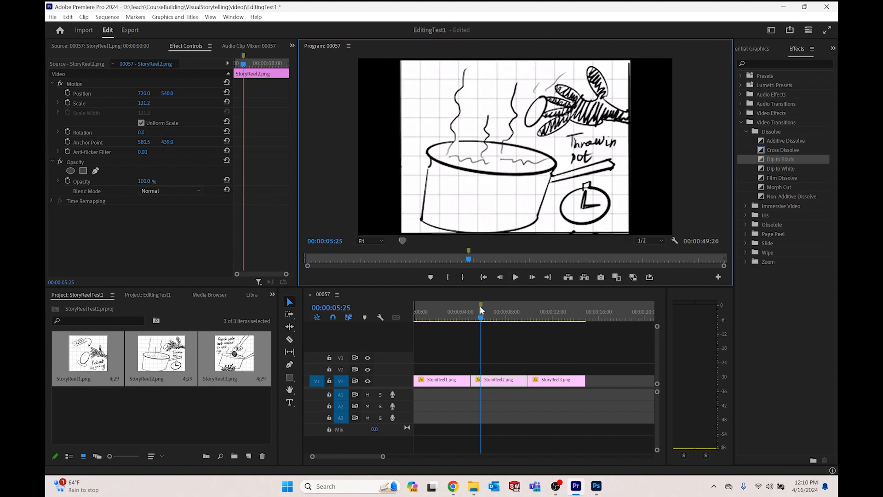
- Add another sequence marker at 00:00:10:19, near the start of the StoryReel3 clip
left_click(482, 319)
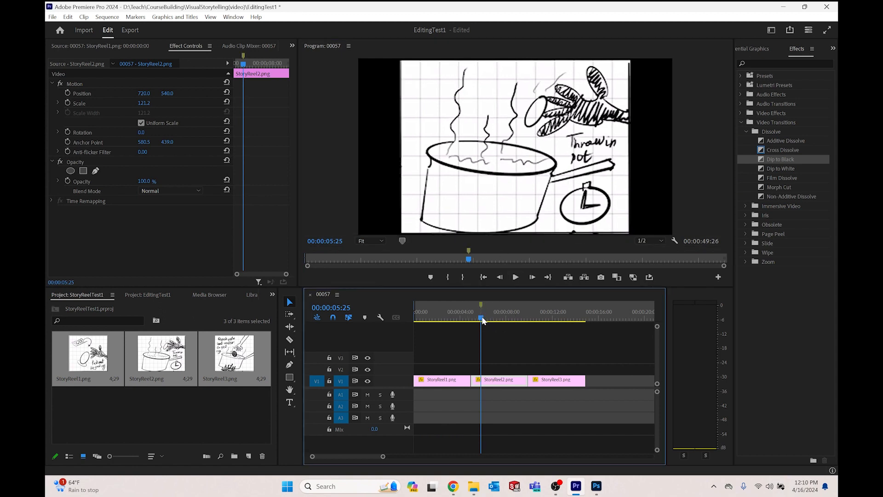
left_click_drag(482, 319, 538, 317)
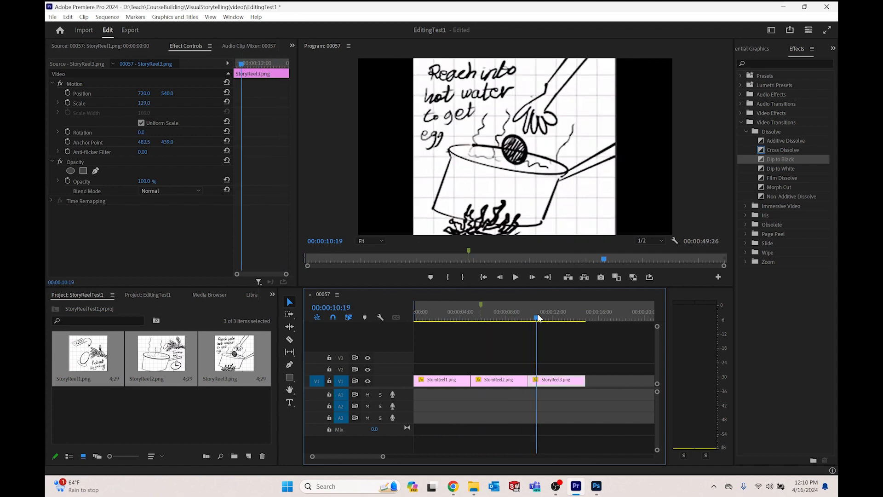
left_click(530, 236)
key("m")
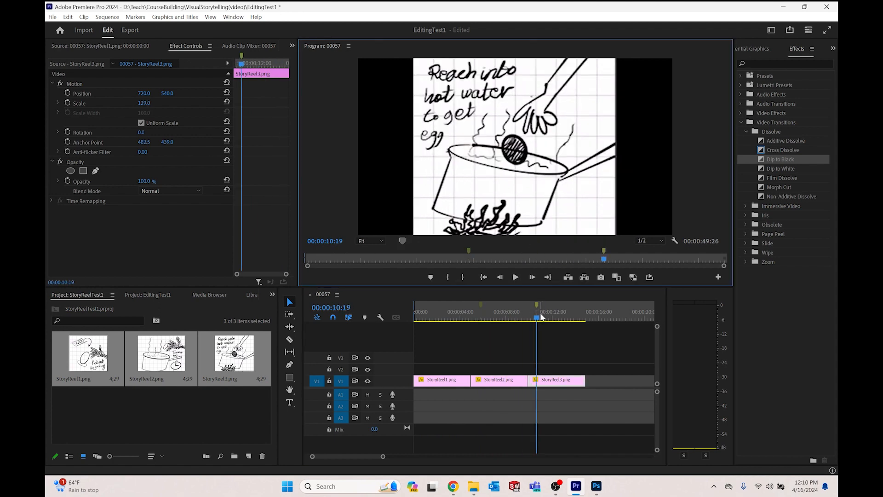
- Return the playhead to the start of the sequence at 00:00:00:00
left_click_drag(542, 316, 415, 322)
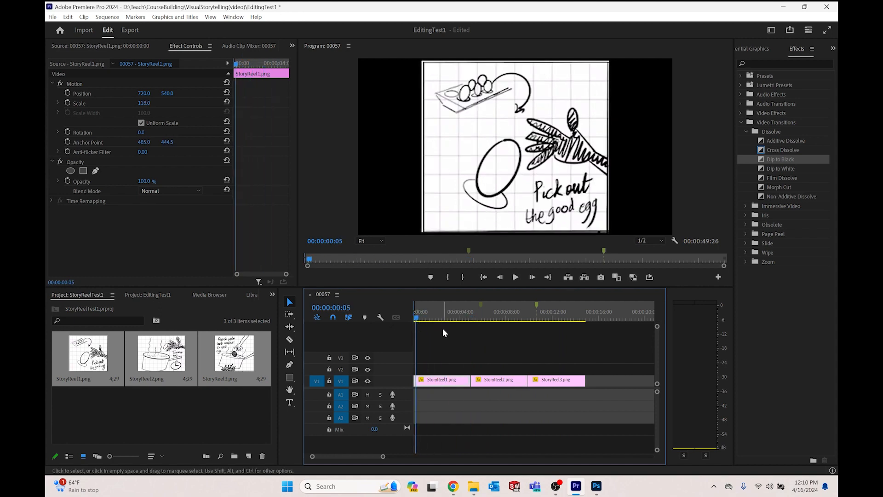
left_click(446, 335)
left_click(413, 317)
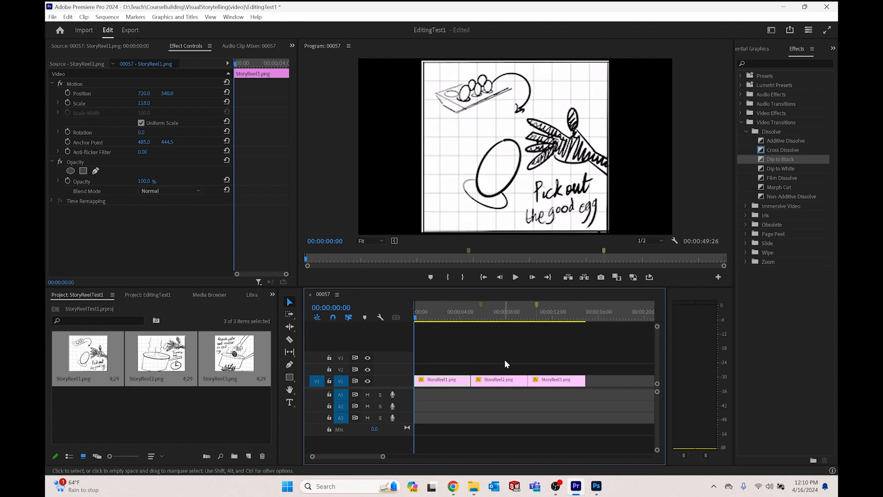
- Make a short test voice-over recording on track A1 and mute the system speakers
left_click(393, 394)
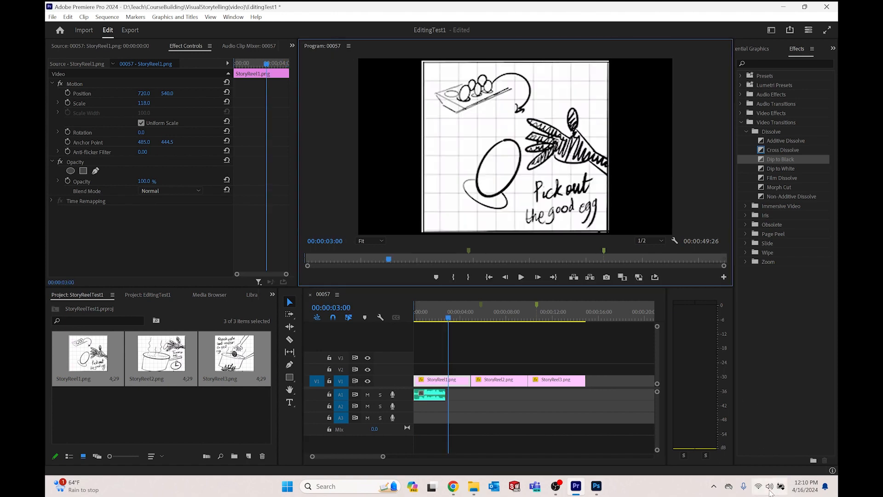
left_click(771, 488)
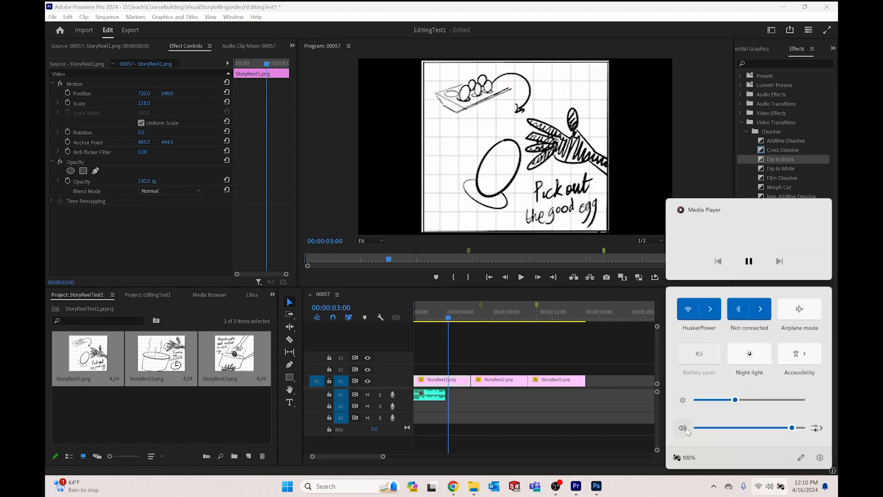
left_click(684, 428)
- Return the playhead to the sequence start and delete the short test recording from track A1
left_click_drag(448, 317, 408, 316)
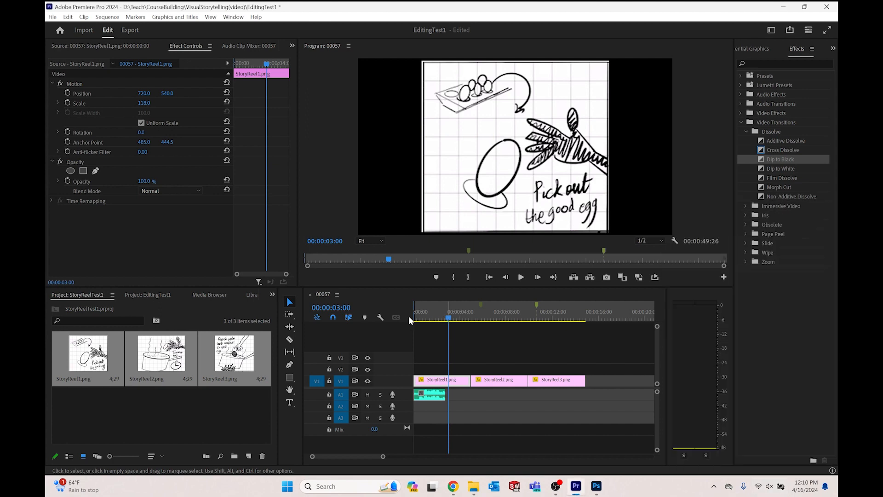
left_click(443, 356)
left_click(433, 394)
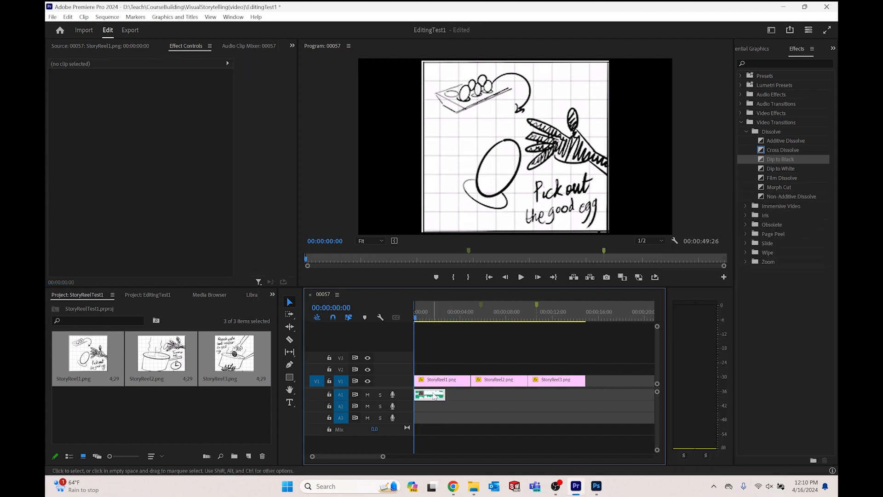
key("Delete")
- Record a voice-over on track A1 from the sequence start to just past the end of the StoryReel3 clip
left_click(393, 394)
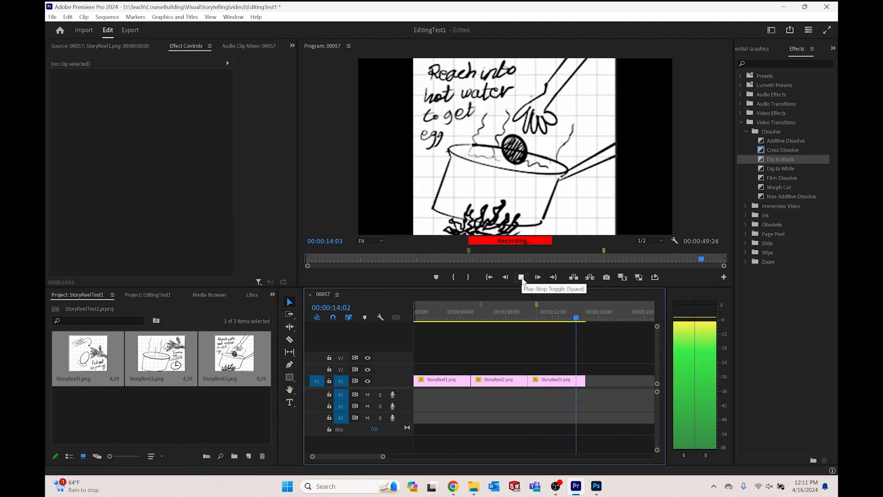
left_click(522, 281)
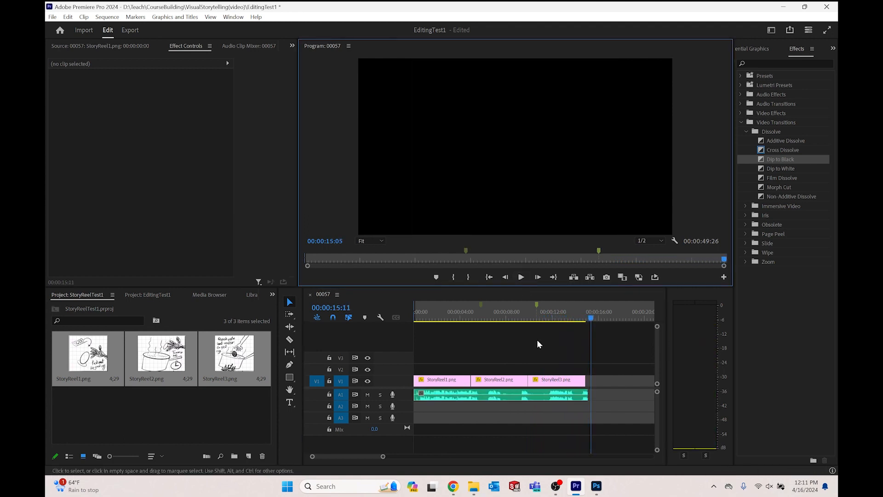
- Start playback of the new voice-over from the sequence start and unmute the system speakers
left_click_drag(455, 315, 409, 310)
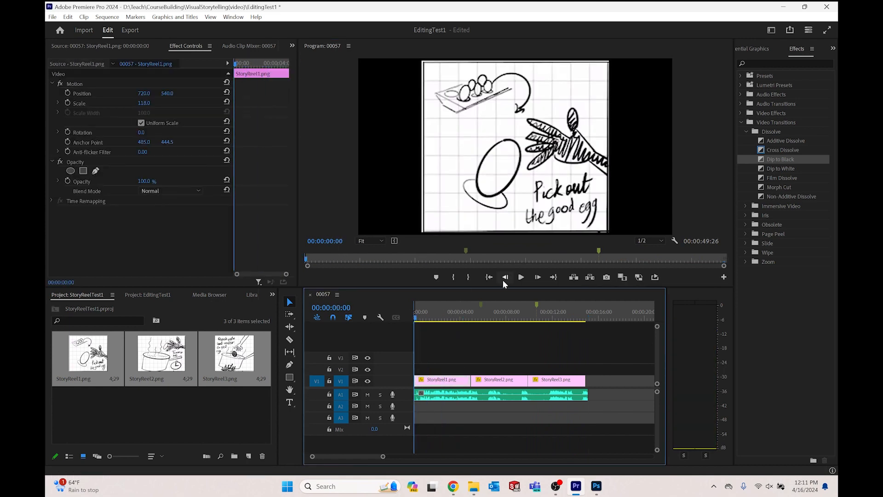
left_click(519, 277)
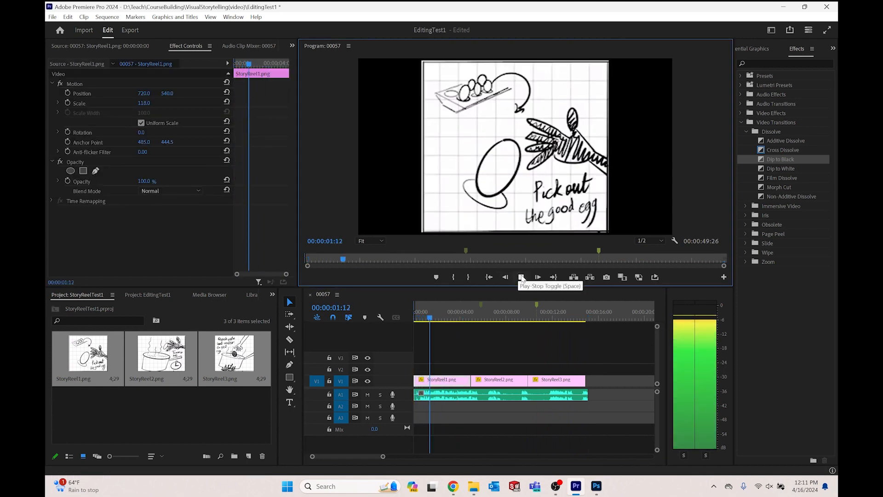
left_click(770, 487)
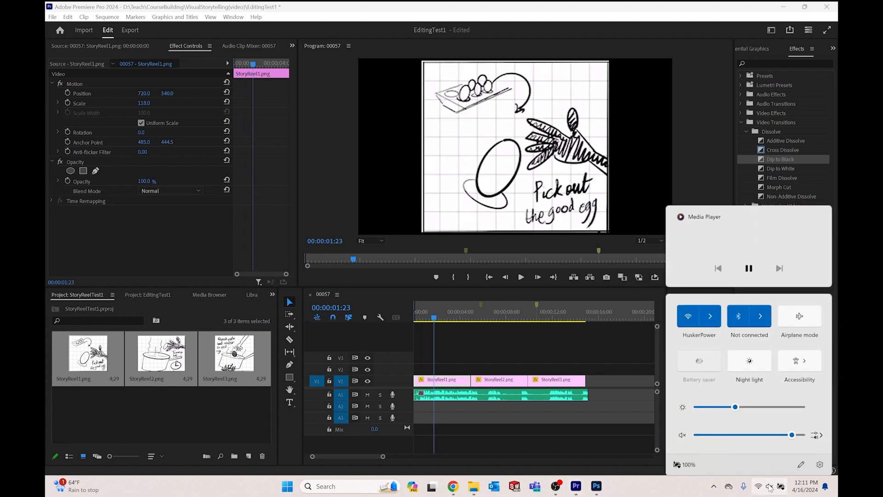
left_click(683, 429)
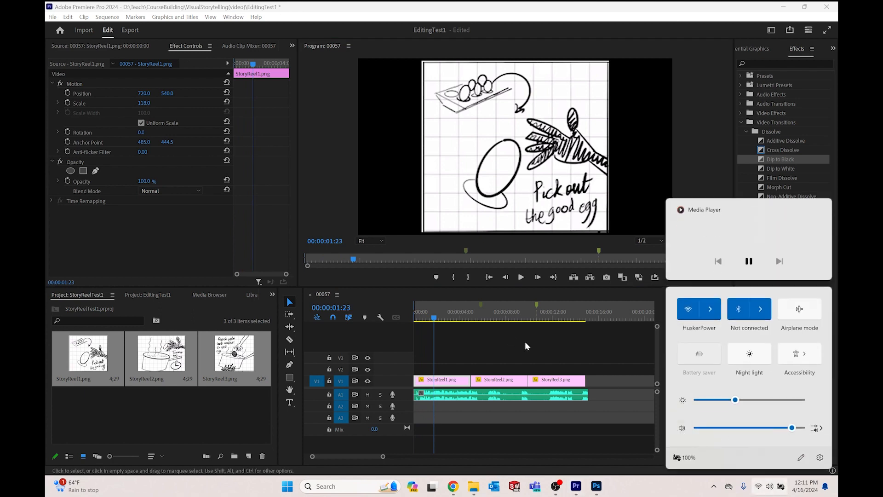
- Play the sequence from the start into StoryReel2 to check the voice-over timing against the stills
left_click(500, 314)
left_click(415, 316)
left_click(520, 279)
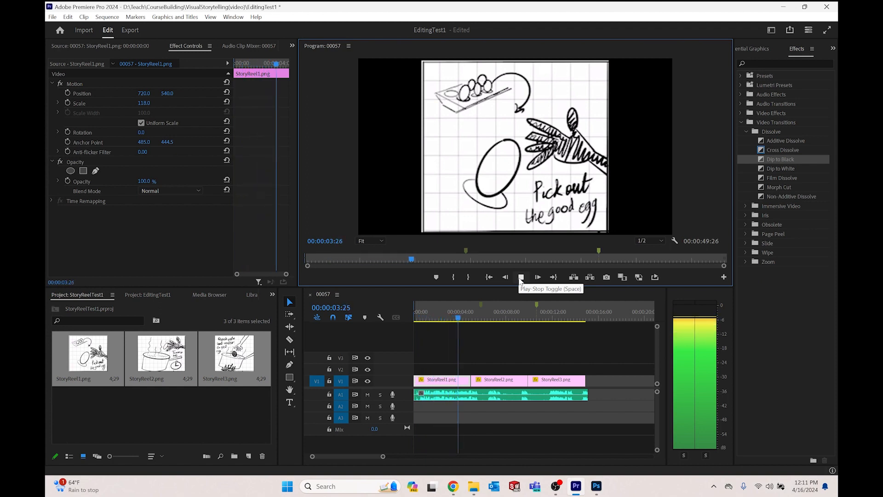
left_click(520, 278)
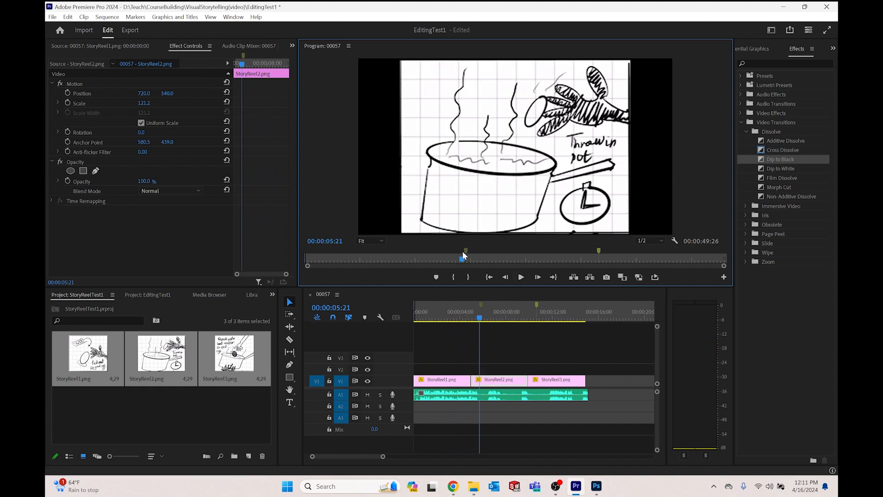
- Delete the two sequence markers at 00:00:05:25 and 00:00:10:19
left_click_drag(464, 256, 466, 254)
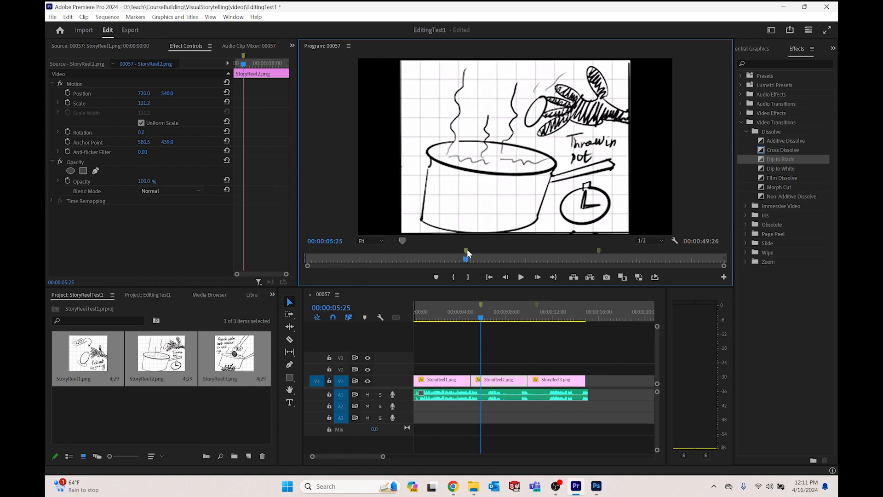
double_click(466, 250)
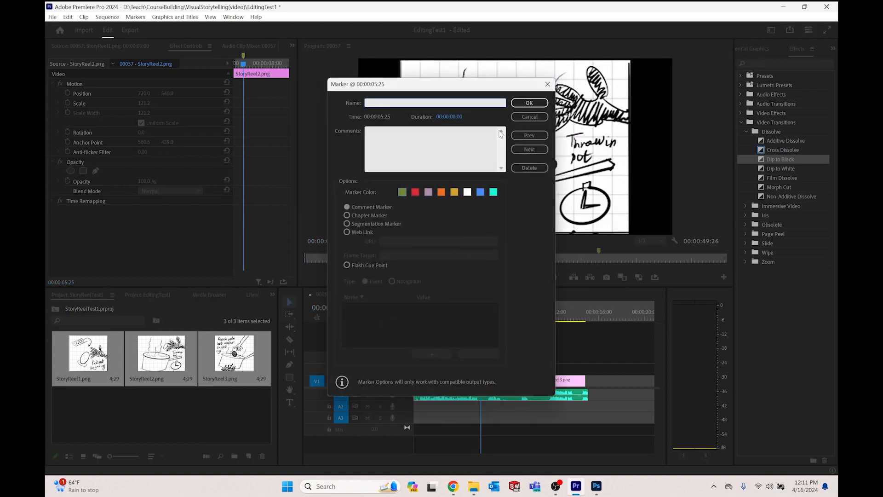
left_click(533, 168)
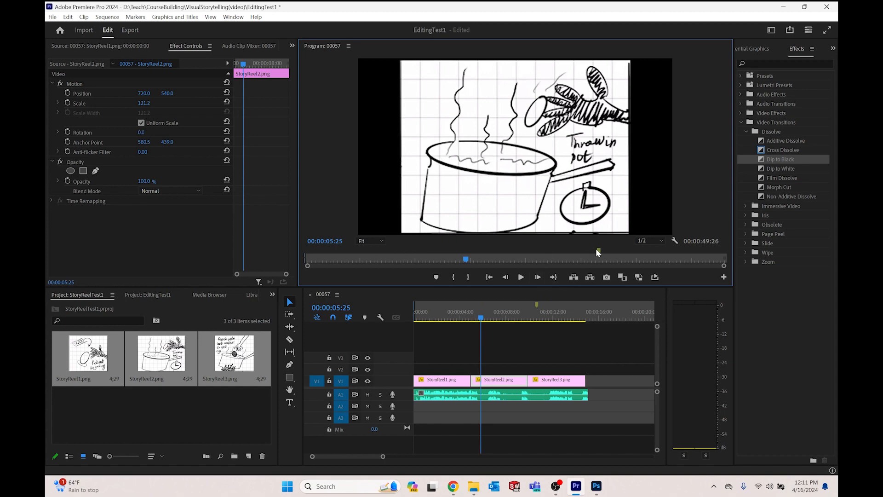
double_click(599, 250)
left_click(535, 170)
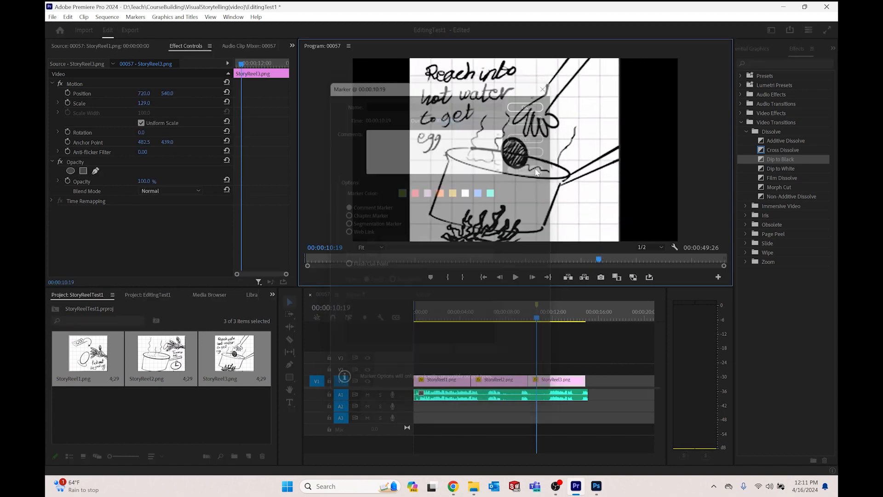
- Play from about 00:00:04:00 to examine how the narration fits the cut from StoryReel1 to StoryReel2
left_click_drag(543, 317, 457, 323)
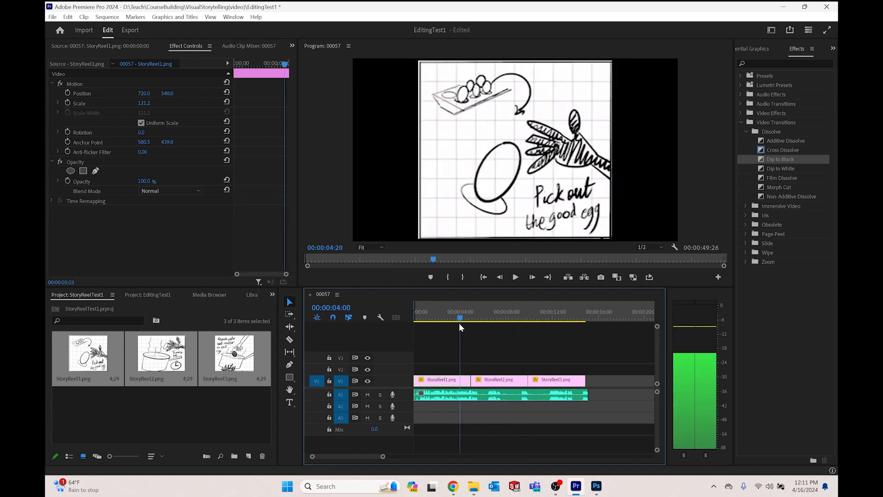
left_click(515, 277)
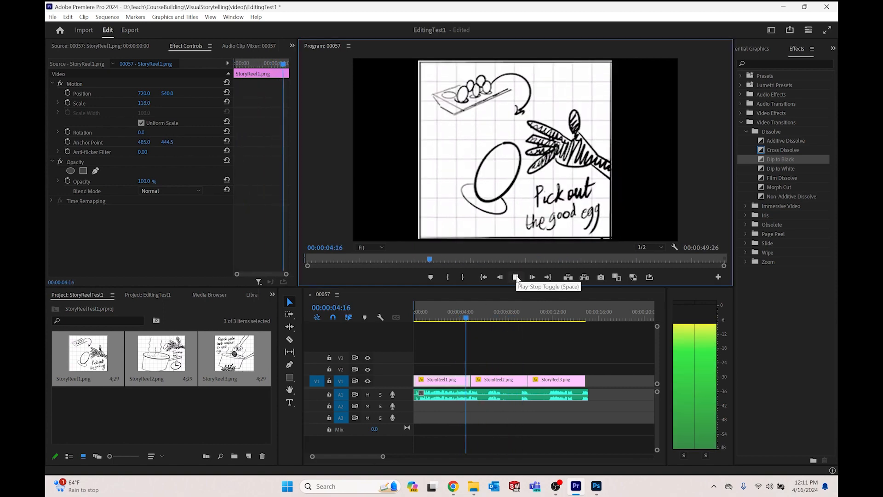
left_click(516, 277)
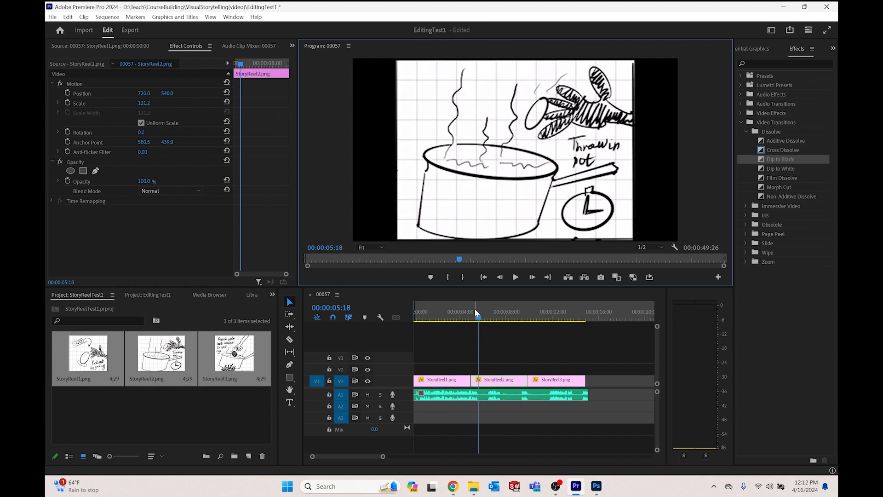
- Play the narration from the start and add a marker to the voice-over clip at 00:00:03:20
left_click_drag(478, 317, 415, 317)
left_click(514, 280)
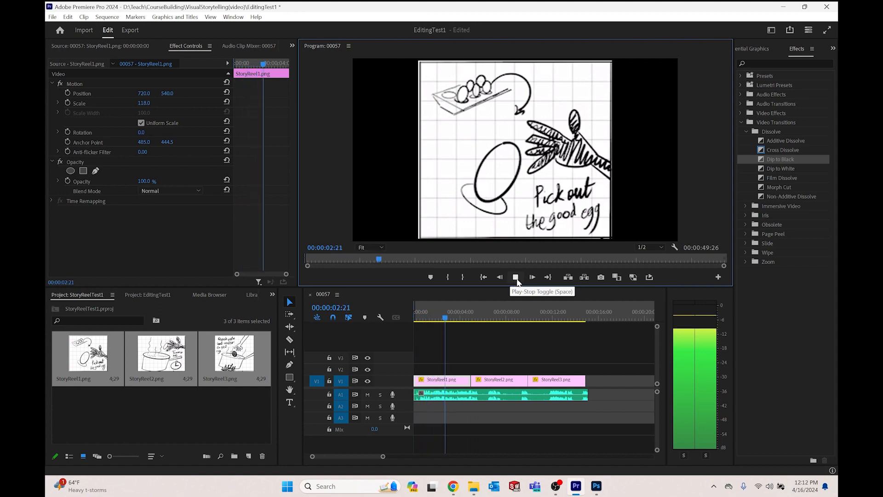
left_click(516, 279)
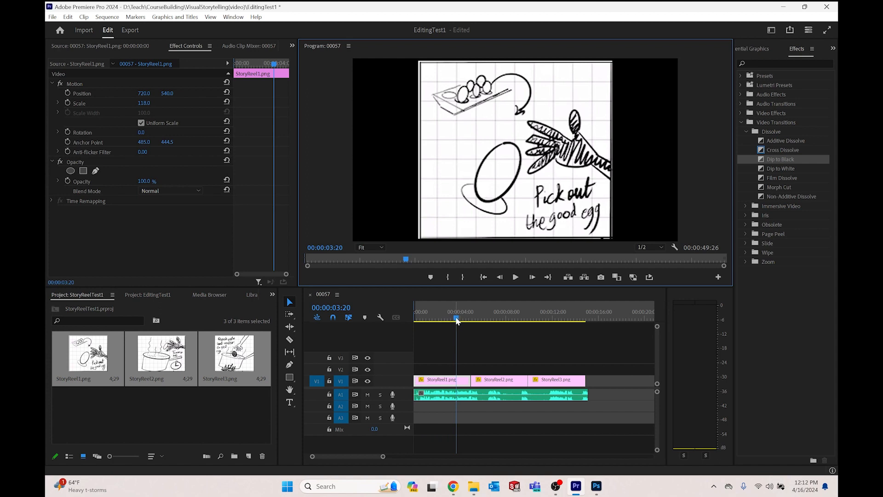
left_click(462, 396)
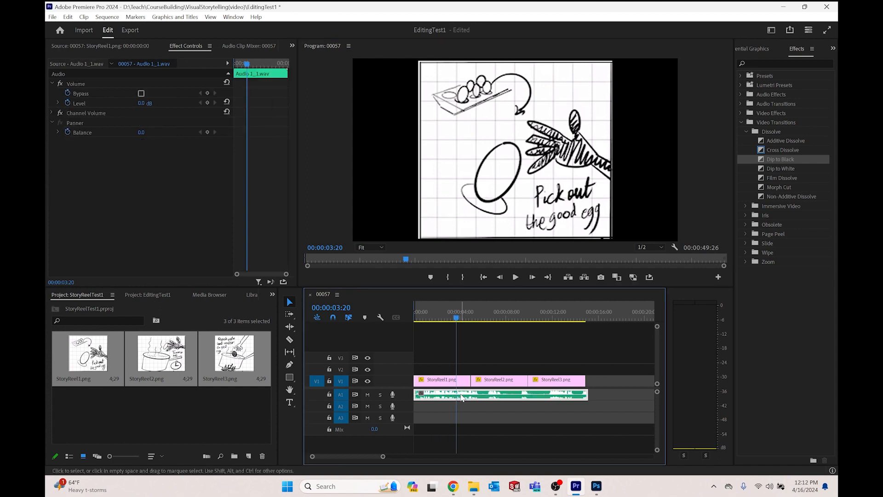
left_click(471, 244)
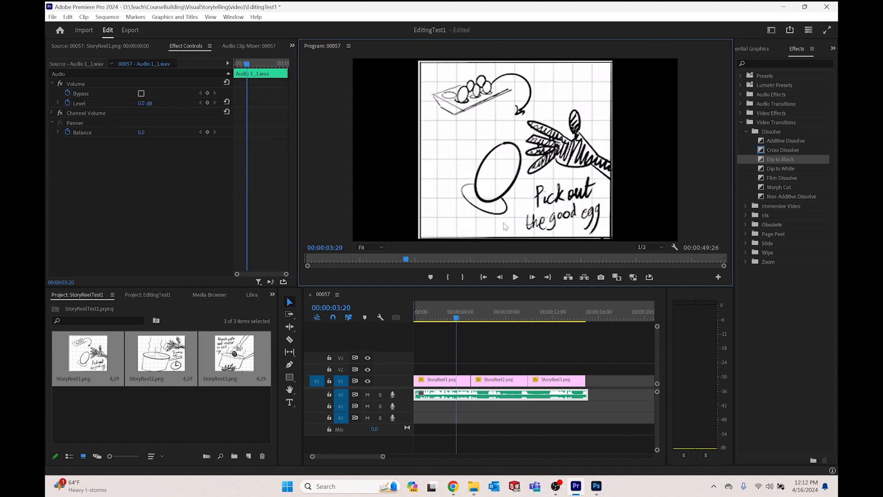
left_click(466, 399)
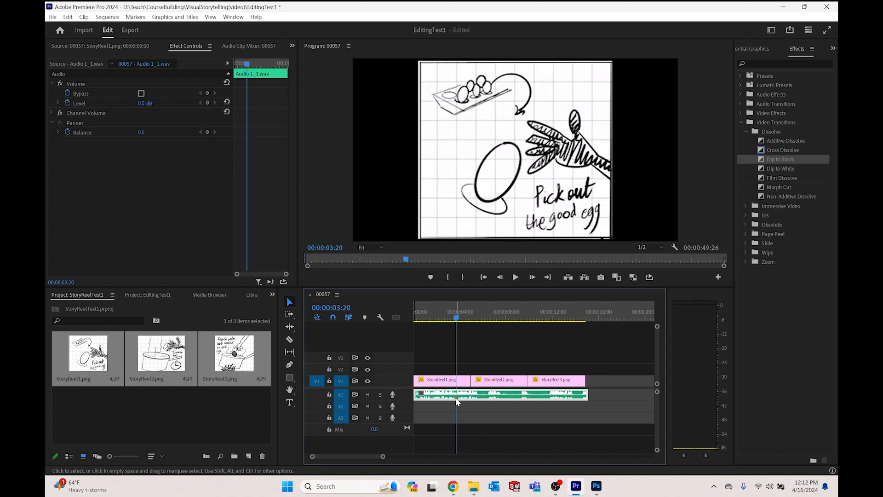
left_click_drag(453, 317, 440, 318)
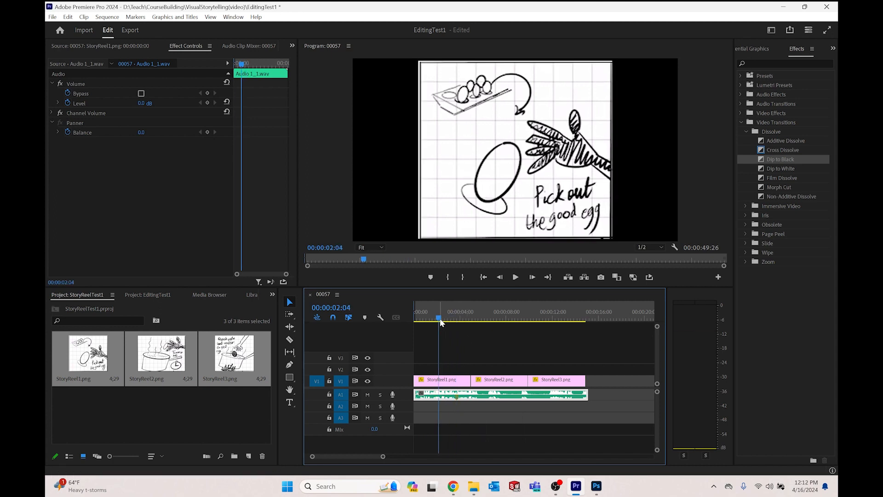
- Trim the end of StoryReel1 back to the voice-over marker and move StoryReel2 against it to close the gap
left_click(466, 383)
left_click_drag(469, 381, 455, 380)
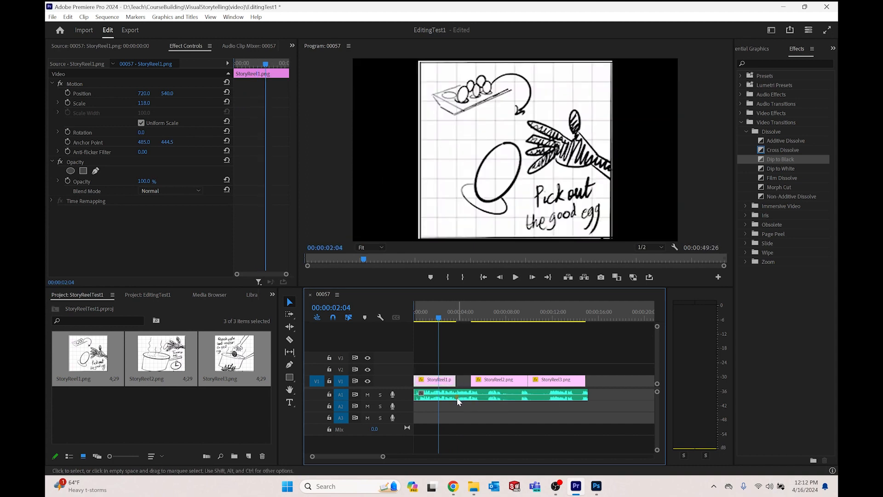
mouse_move(436, 318)
left_mouse_down()
mouse_move(420, 318)
mouse_move(438, 320)
left_mouse_up()
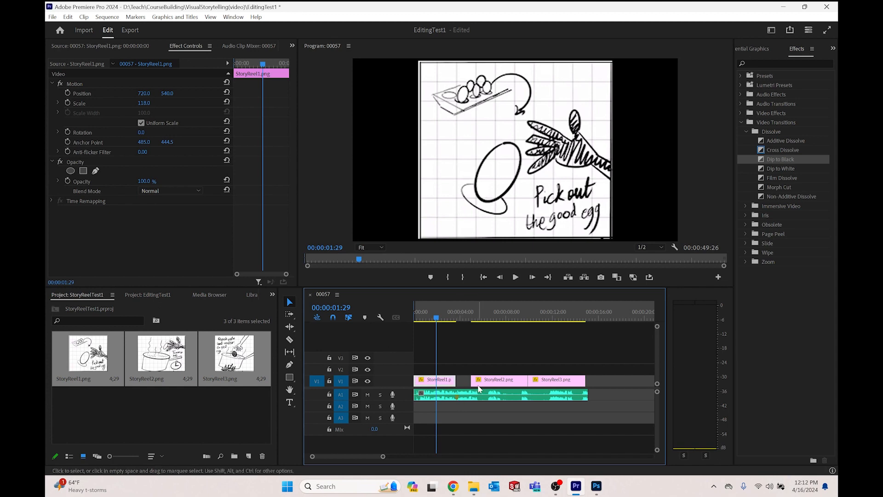
left_click_drag(495, 386, 484, 386)
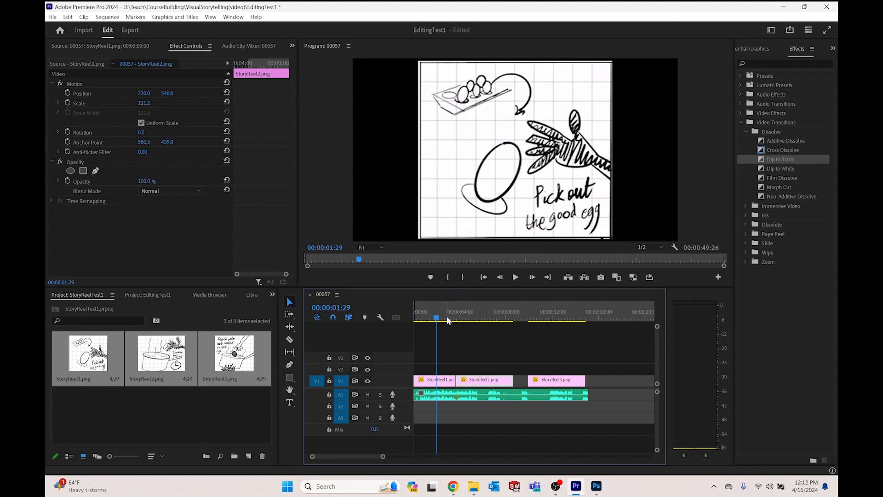
- Split the voice-over clip with the Razor tool at 00:00:06:08 and again at the start of the quiet stretch before that cut
left_click(516, 277)
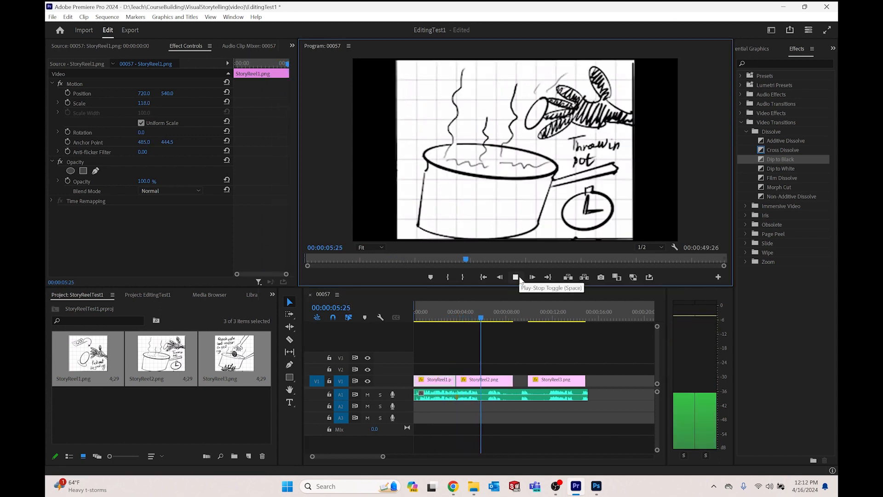
left_click(519, 277)
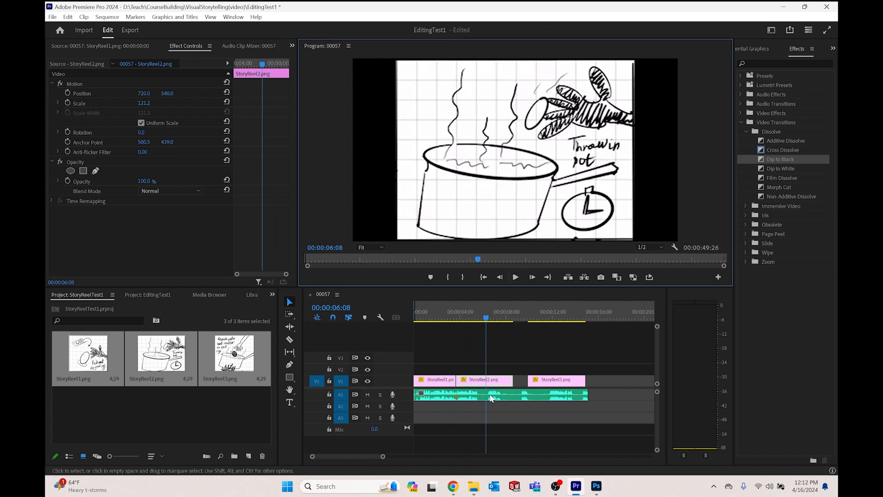
left_click(493, 396)
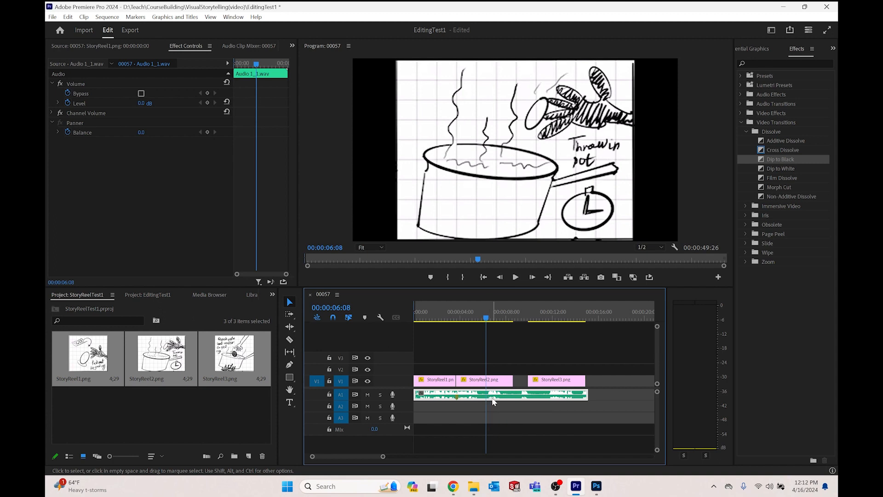
left_click(289, 340)
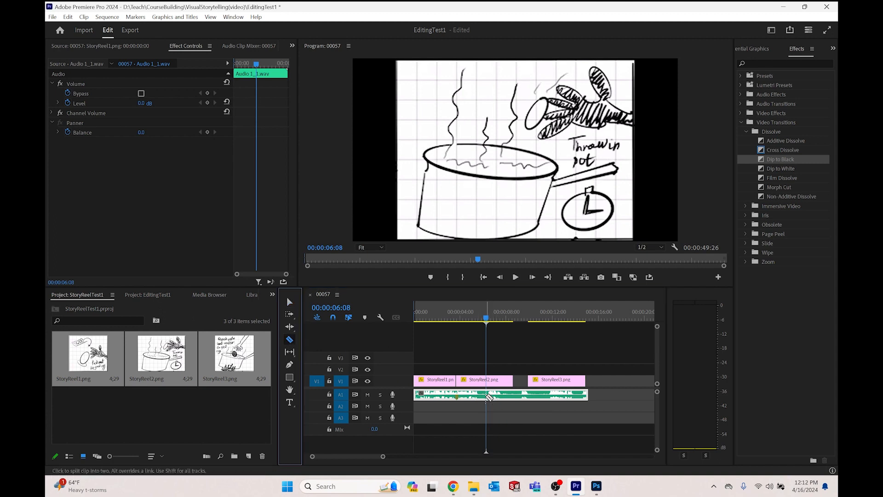
left_click(486, 395)
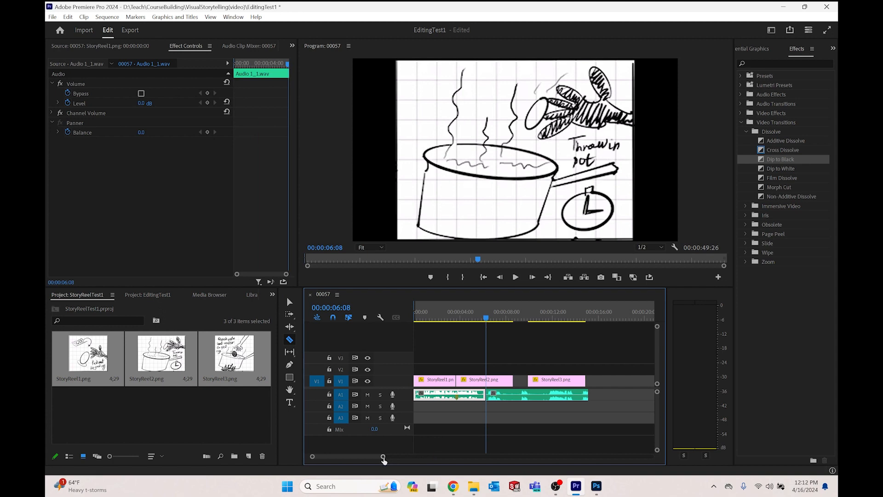
left_click_drag(383, 456, 369, 458)
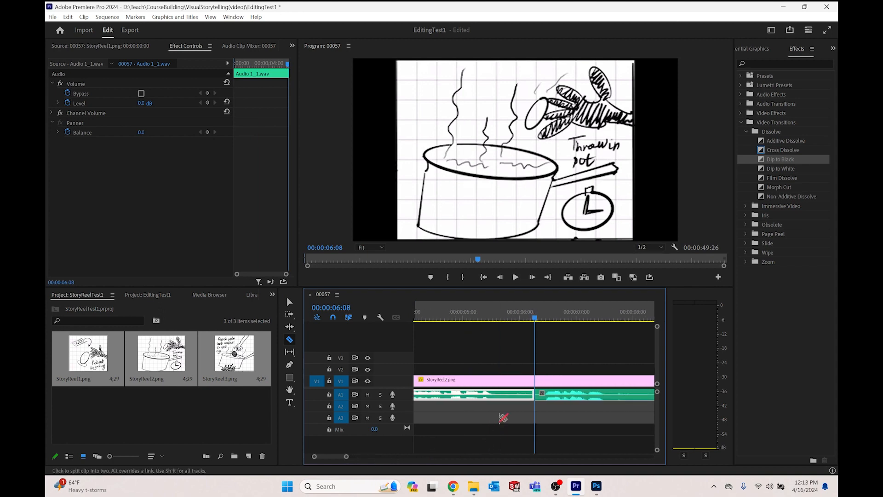
left_click(499, 395)
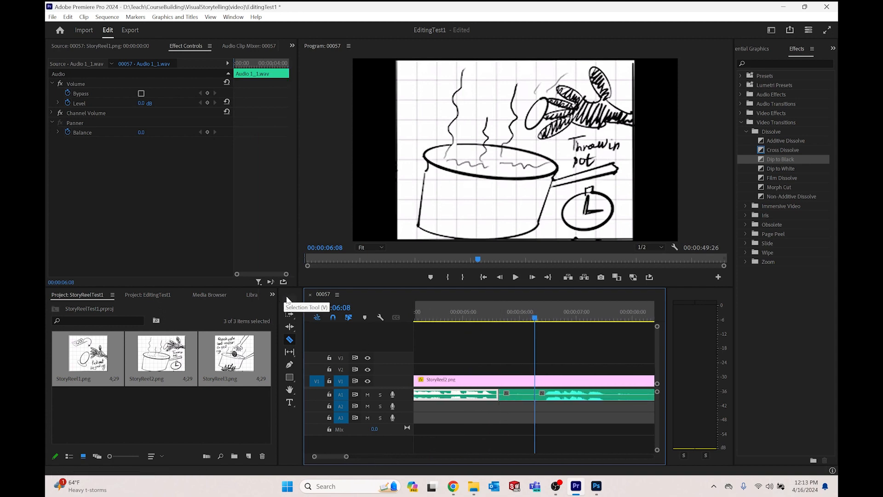
- Delete the quiet voice-over segment before 00:00:06:08 and move the following audio clip back to close the gap
left_click(289, 302)
left_click(514, 397)
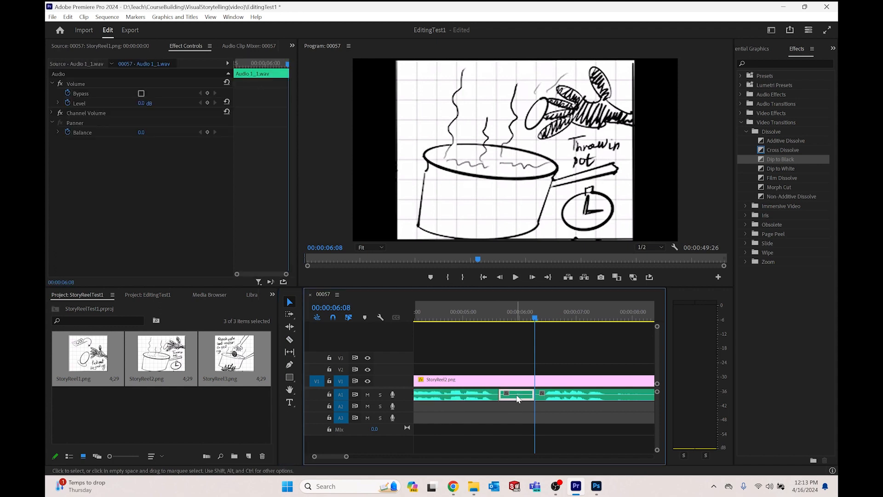
key("Delete")
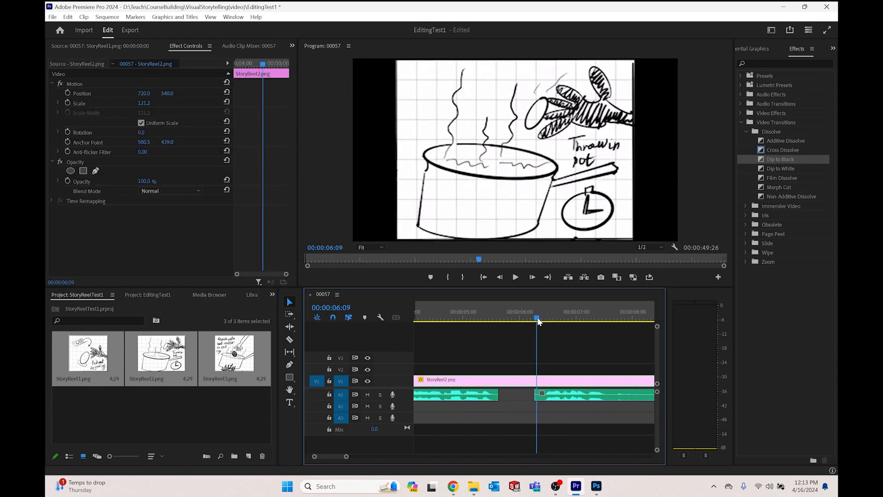
left_click_drag(536, 324, 493, 325)
left_click_drag(580, 395, 544, 394)
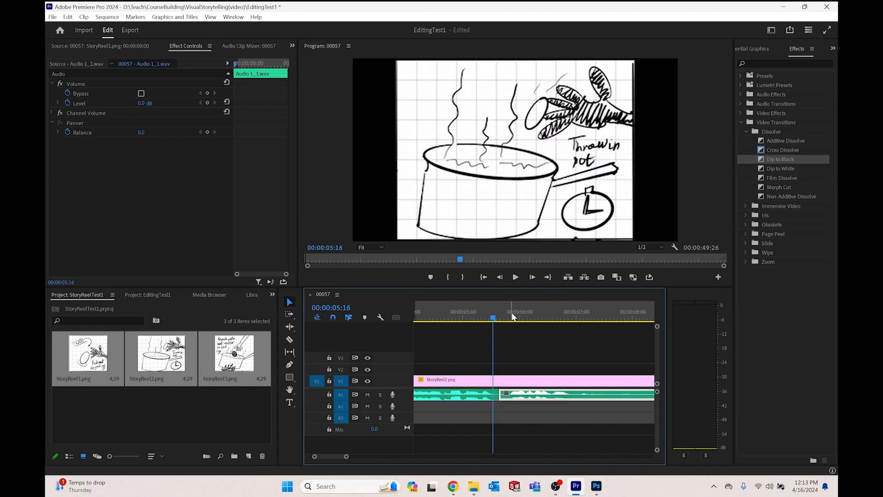
- Play the narration across the joined voice-over cut, starting just before it and again from 00:00:03:13
left_click(487, 319)
left_click(512, 277)
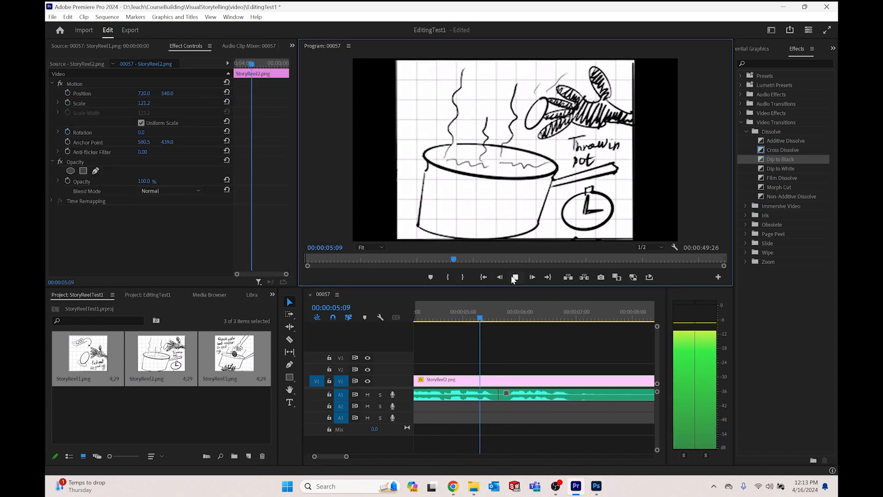
left_click(512, 276)
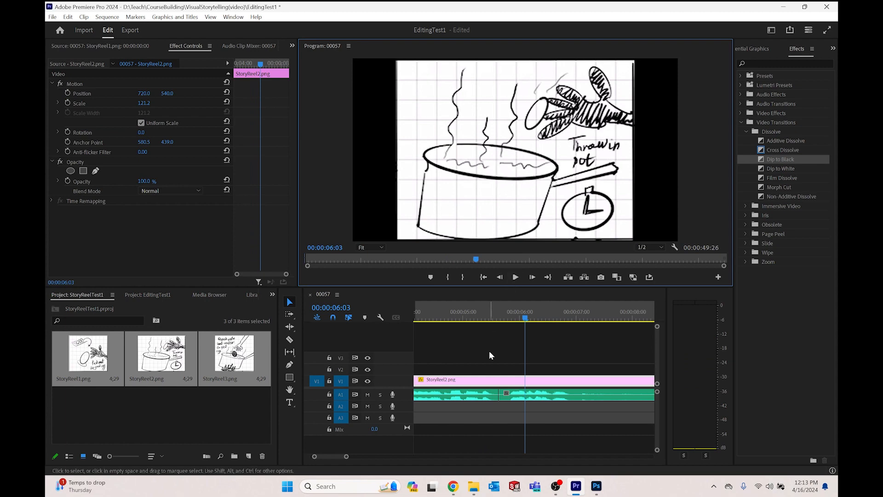
left_click_drag(347, 457, 368, 461)
left_click(472, 313)
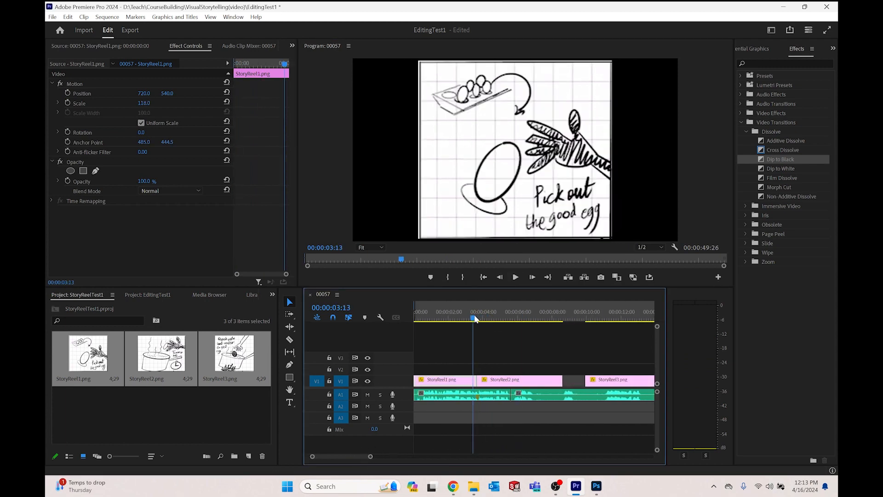
left_click(516, 277)
left_click(516, 277)
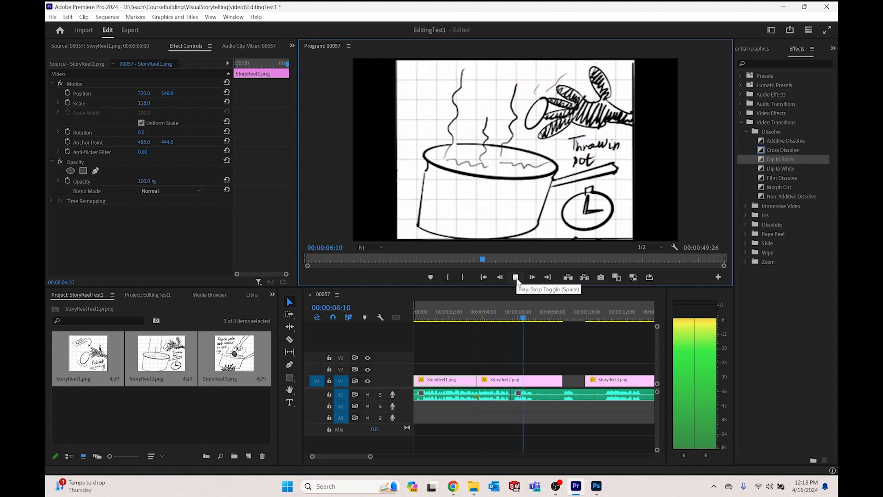
left_click(516, 278)
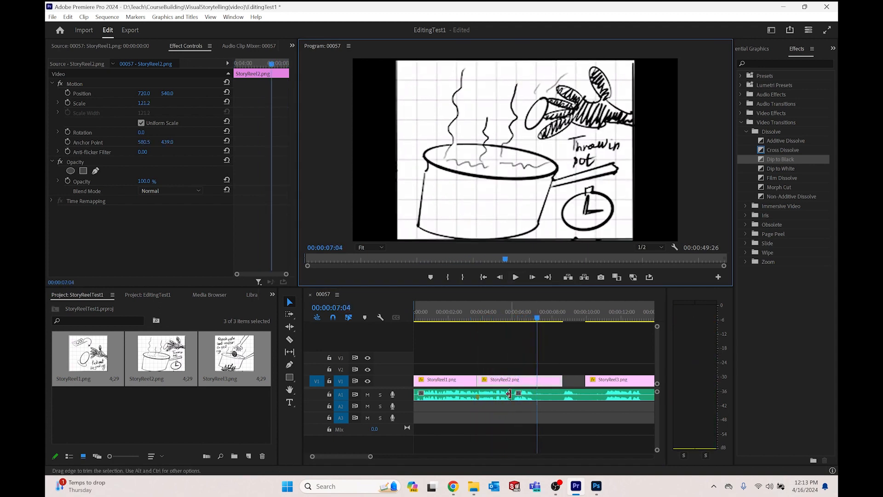
- Trim the end of StoryReel2 to the voice-over cut at 00:00:05:17 and move StoryReel3 up to that point
left_click(512, 316)
left_click_drag(512, 313, 512, 317)
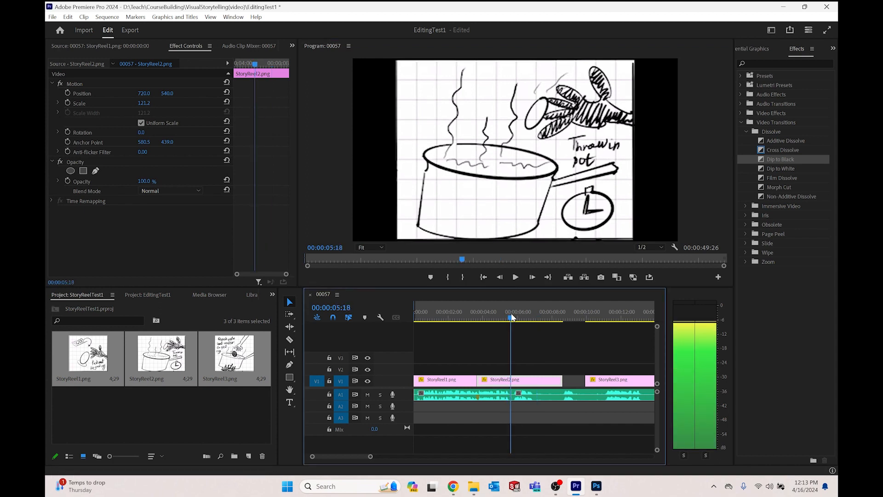
left_click(499, 395)
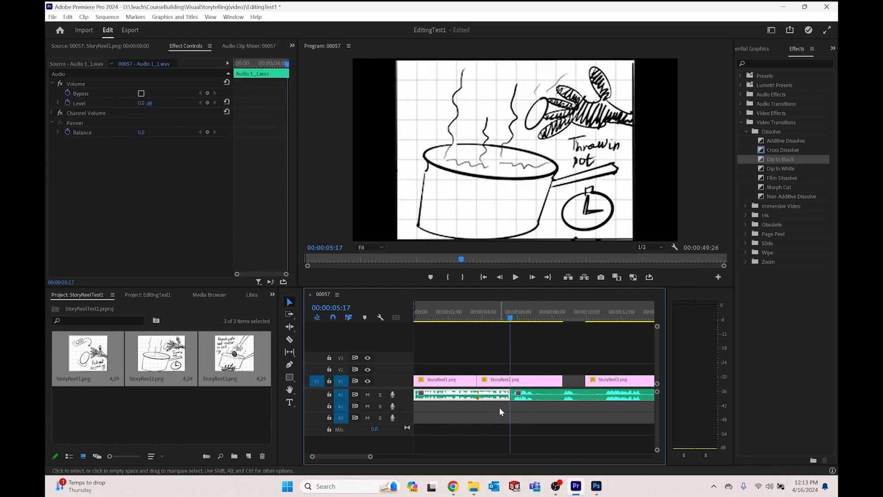
left_click(653, 203)
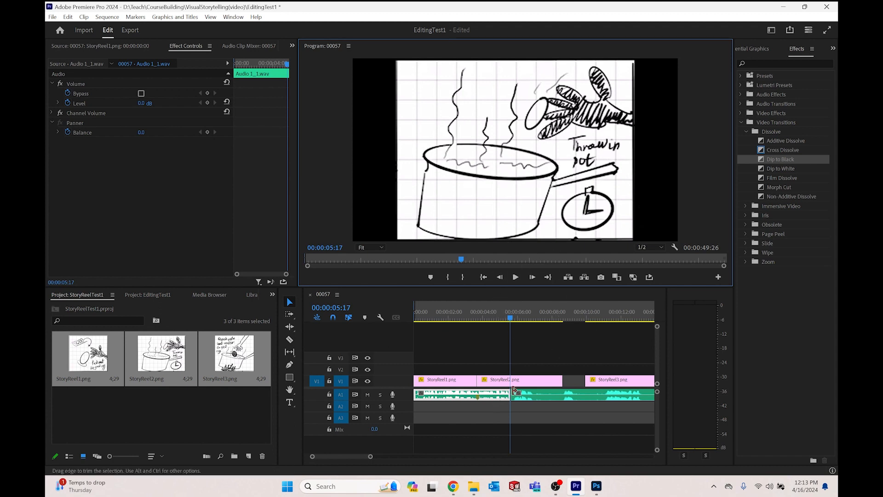
left_click(499, 397)
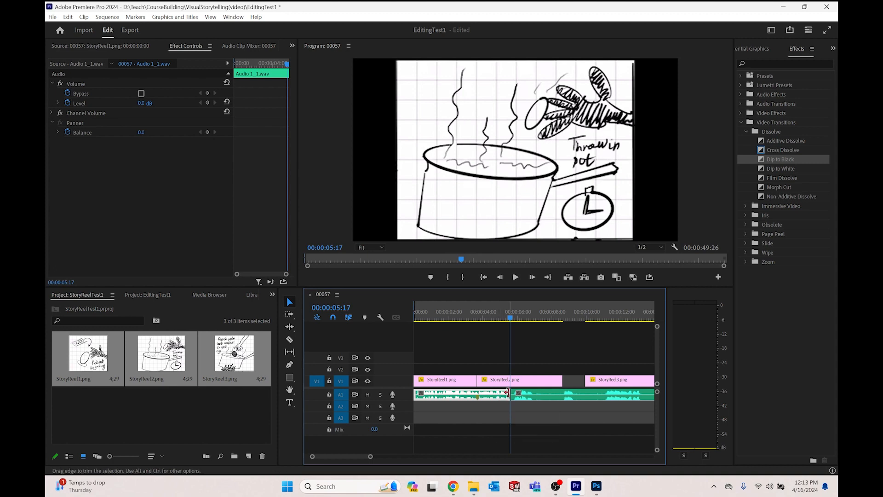
left_click_drag(561, 382, 511, 382)
left_click_drag(600, 383, 527, 386)
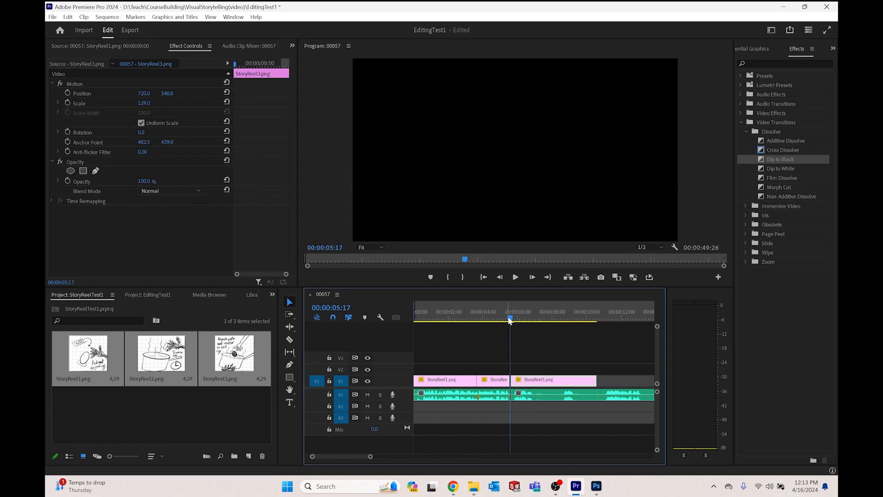
- Move StoryReel3 flush against the end of StoryReel2 to close the small remaining gap
mouse_move(506, 316)
left_mouse_down()
mouse_move(518, 317)
mouse_move(504, 316)
left_mouse_up()
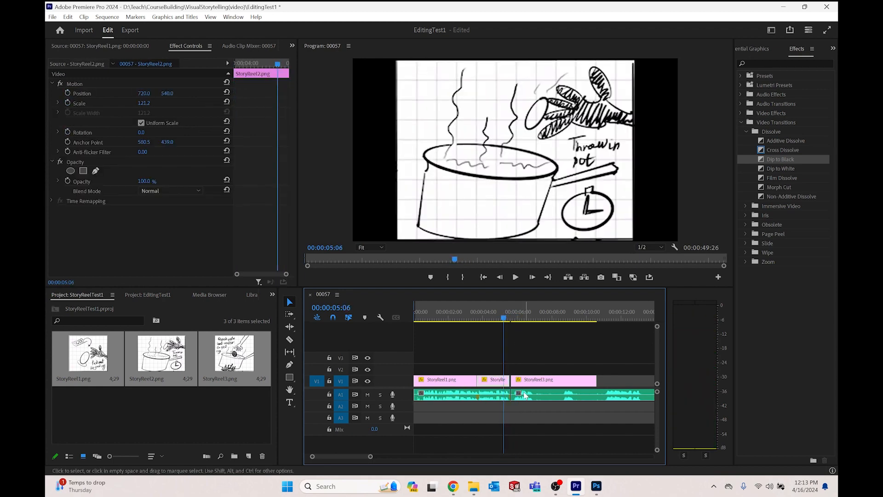
left_click_drag(371, 458, 360, 461)
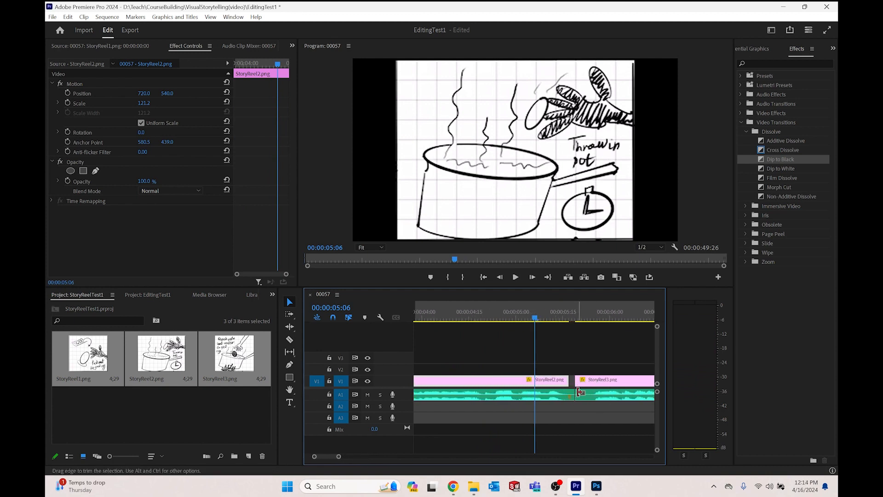
left_click_drag(603, 378, 597, 379)
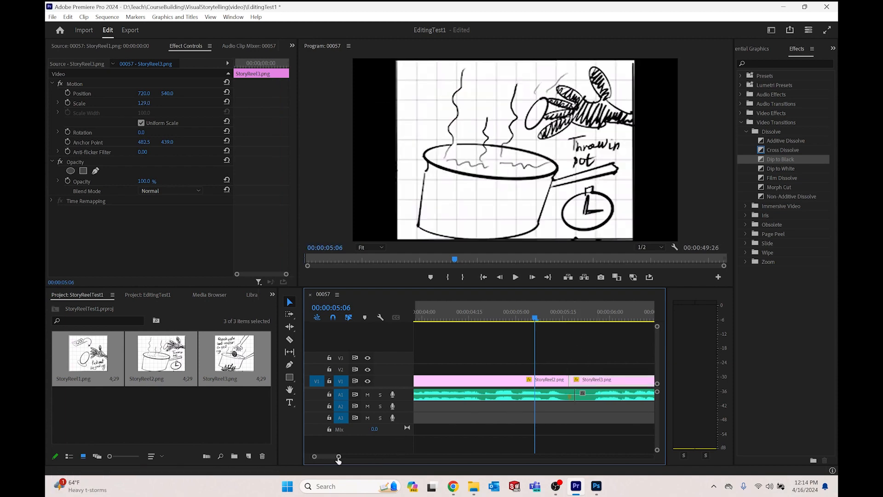
- Play the sequence from 00:00:02:20 to examine how all three stills follow the narration
left_click_drag(339, 457, 367, 456)
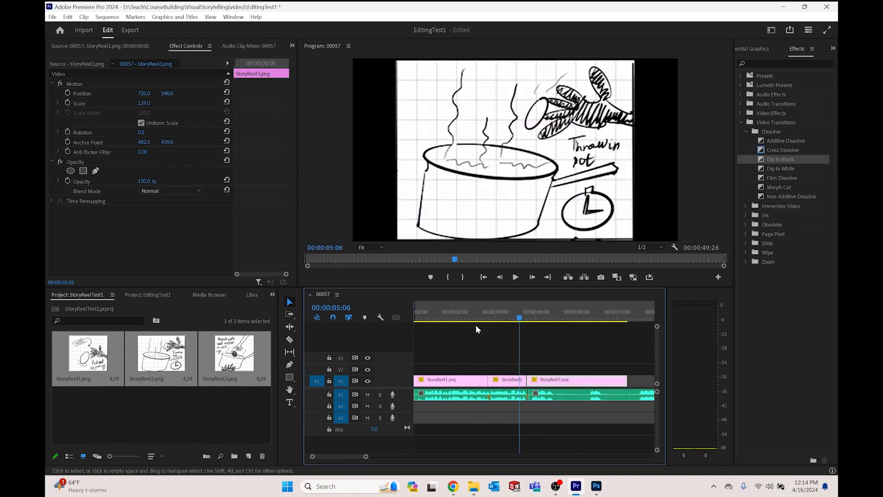
left_click_drag(491, 317, 468, 316)
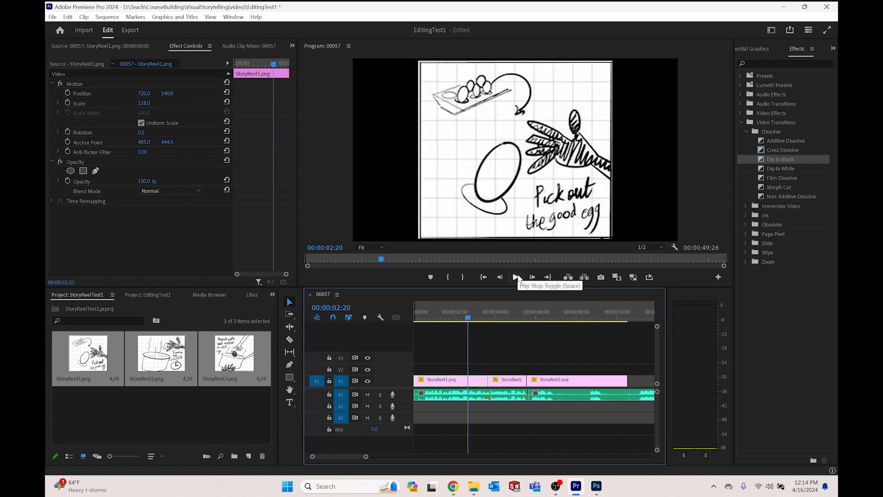
left_click(517, 278)
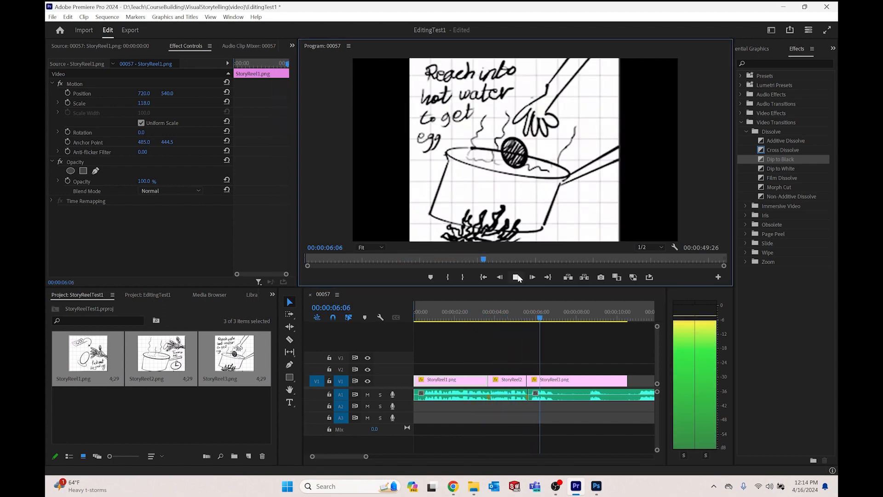
left_click(517, 277)
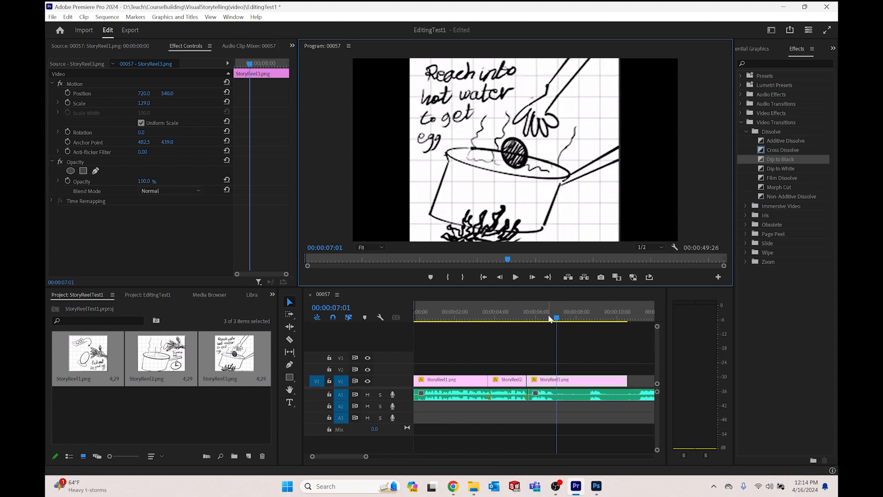
- Set the sequence's out point at 00:00:10:22, just past the end of StoryReel3, and save the project
mouse_move(556, 319)
left_mouse_down()
mouse_move(669, 317)
mouse_move(403, 320)
mouse_move(630, 312)
mouse_move(559, 311)
left_mouse_up()
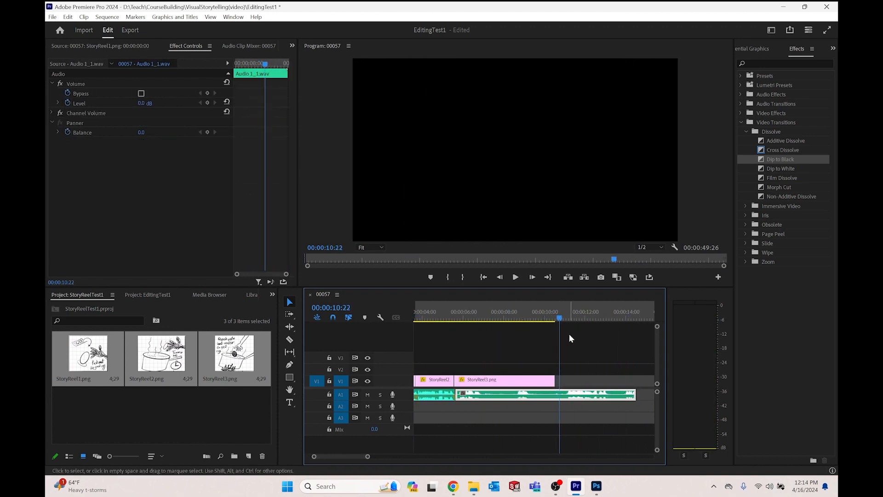
key("o")
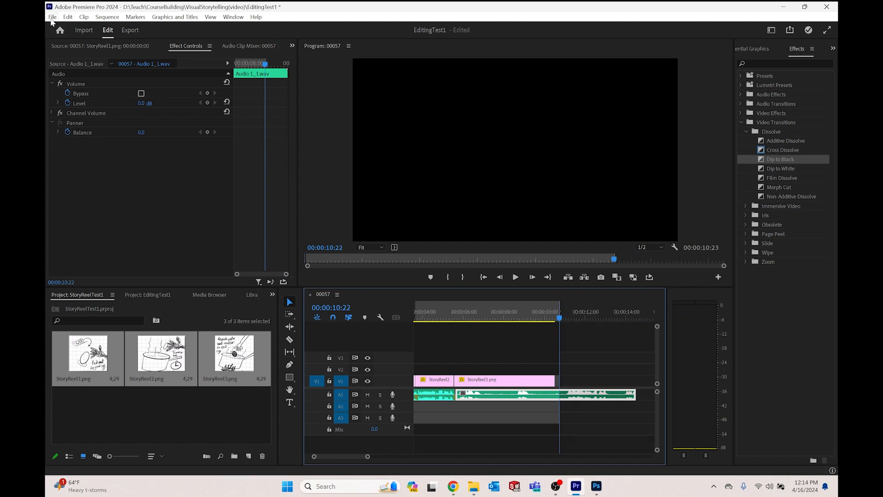
left_click(52, 17)
left_click(69, 150)
- Export the sequence as the H.264 media file 00057.mp4 with the High Quality 1080p HD preset
left_click(52, 17)
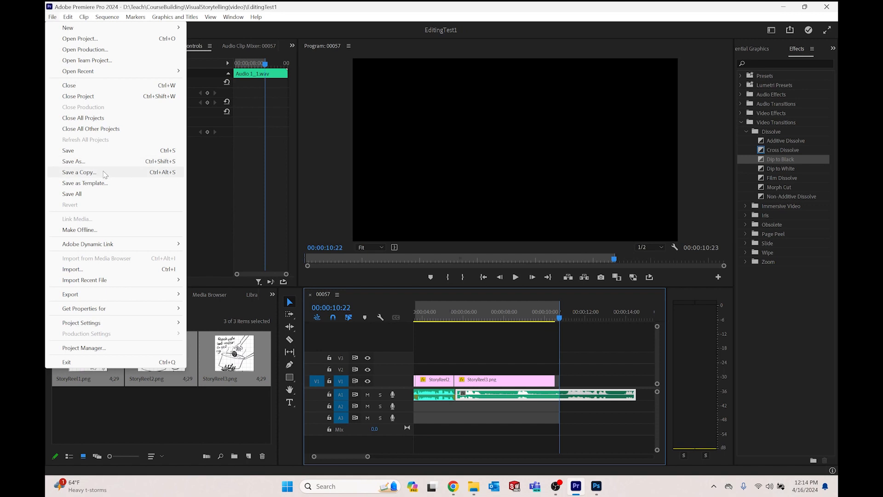
mouse_move(137, 294)
left_click(197, 296)
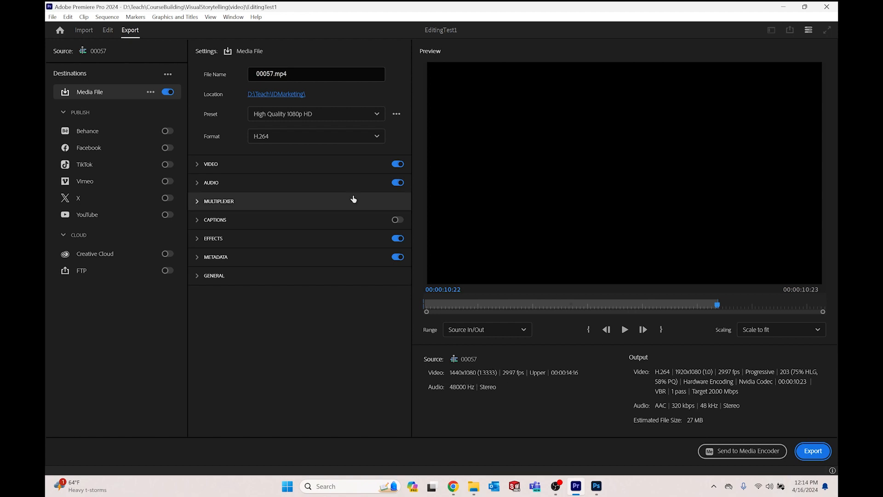
left_click(316, 114)
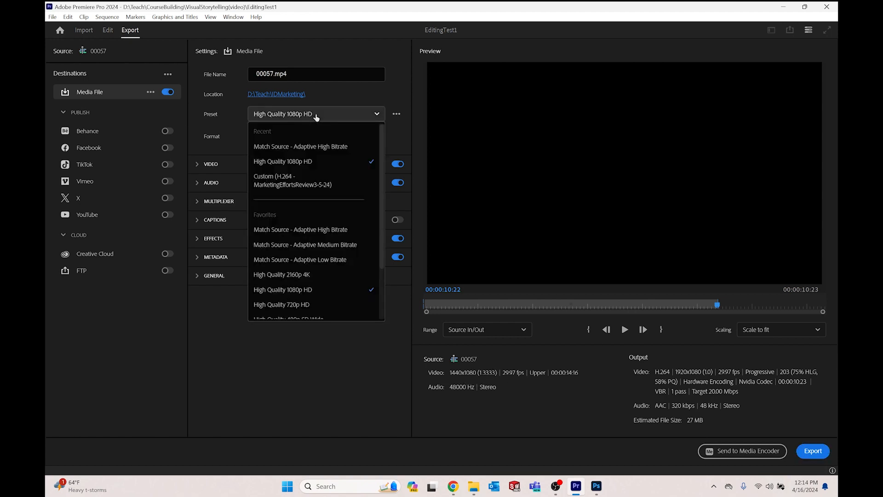
left_click(316, 162)
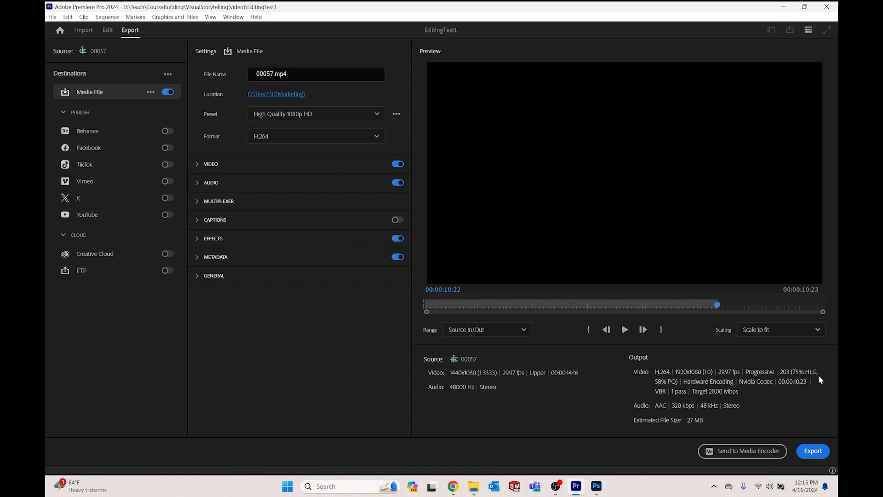
left_click(820, 451)
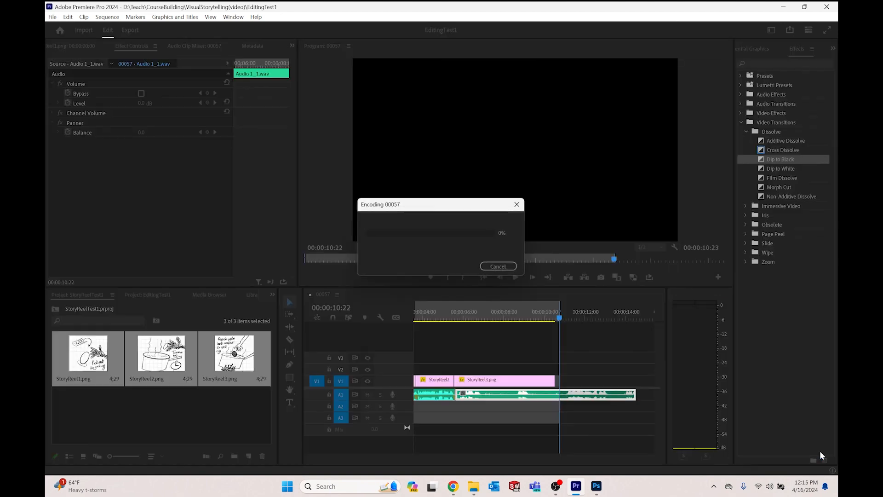